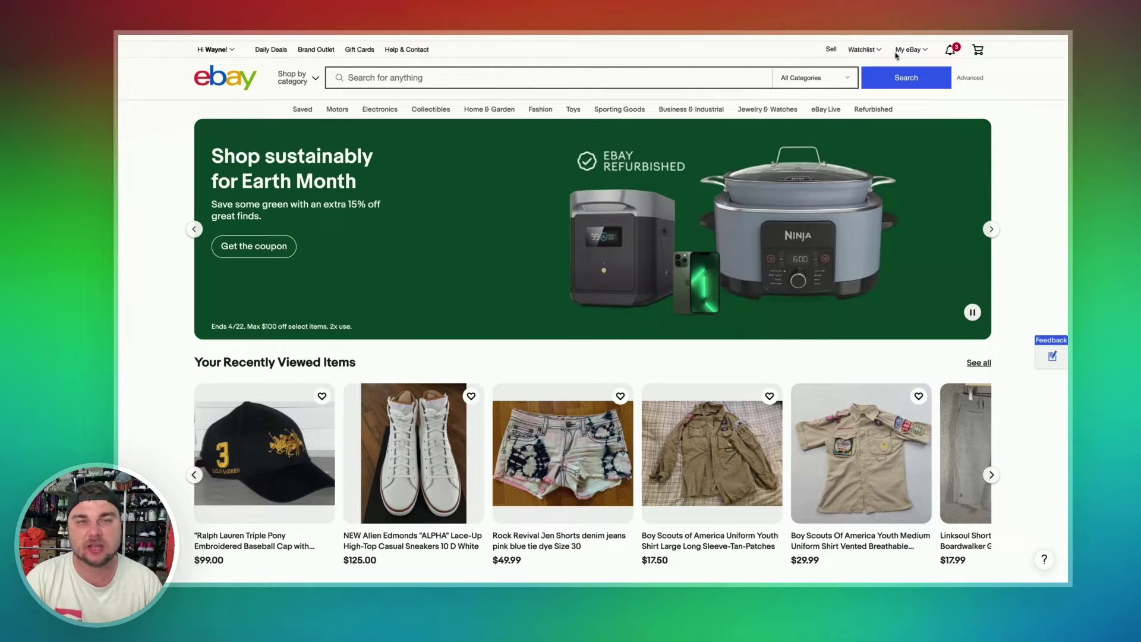
Go to My eBay's Account settings page and scroll down to the Selling options
mouse_move(903, 51)
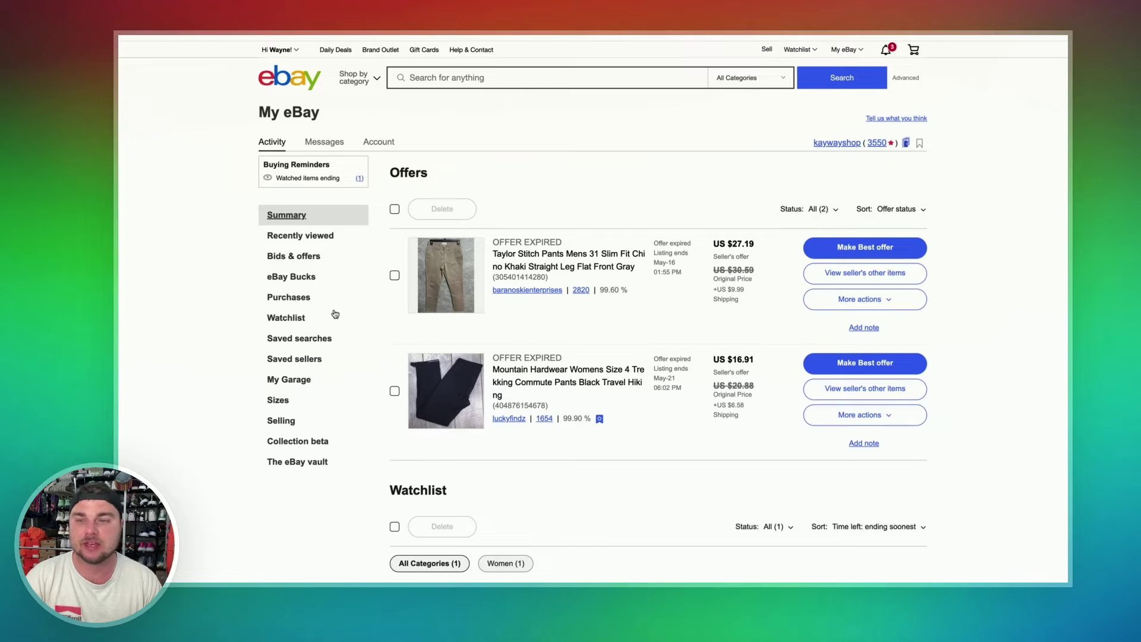
left_click(384, 148)
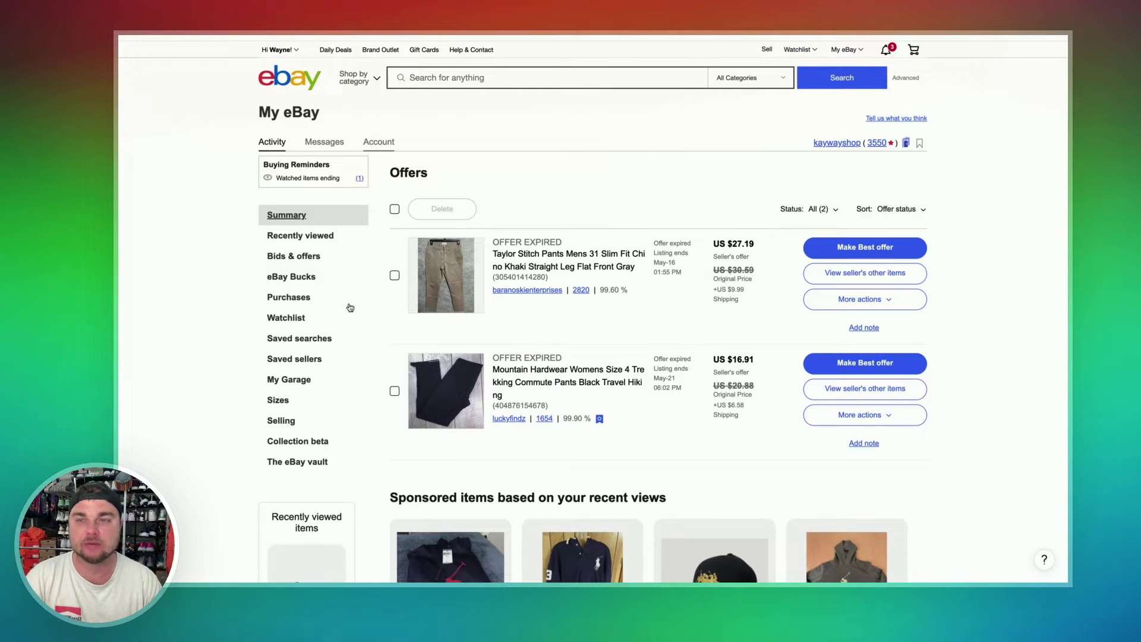
scroll(302, 399, "down", 3)
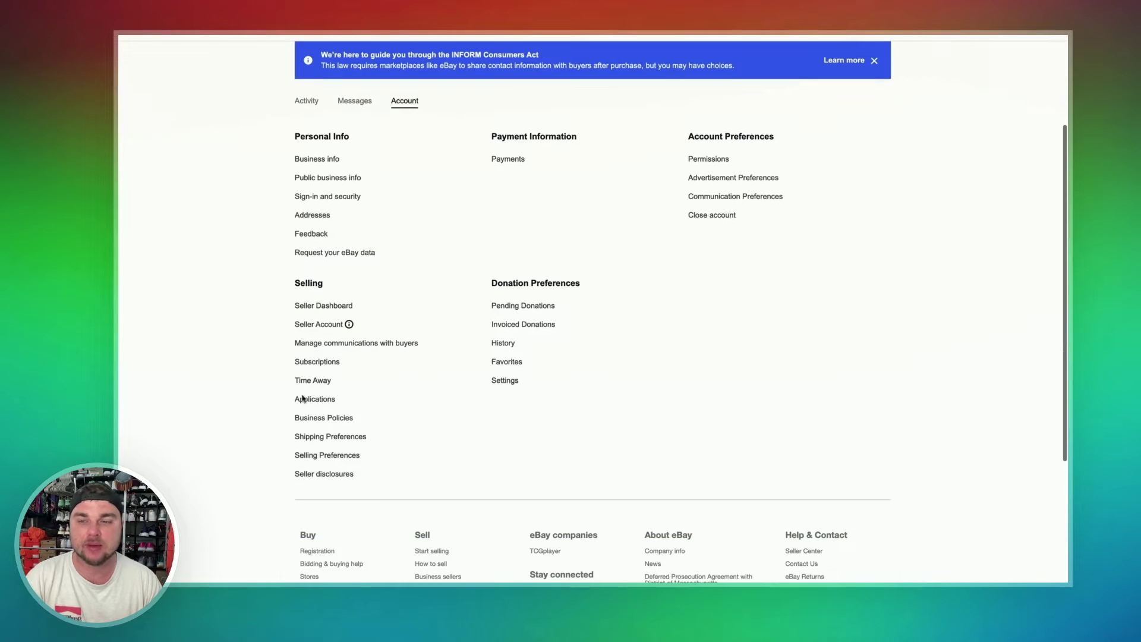
Open Business Policies from the Selling section of account settings
left_click(328, 419)
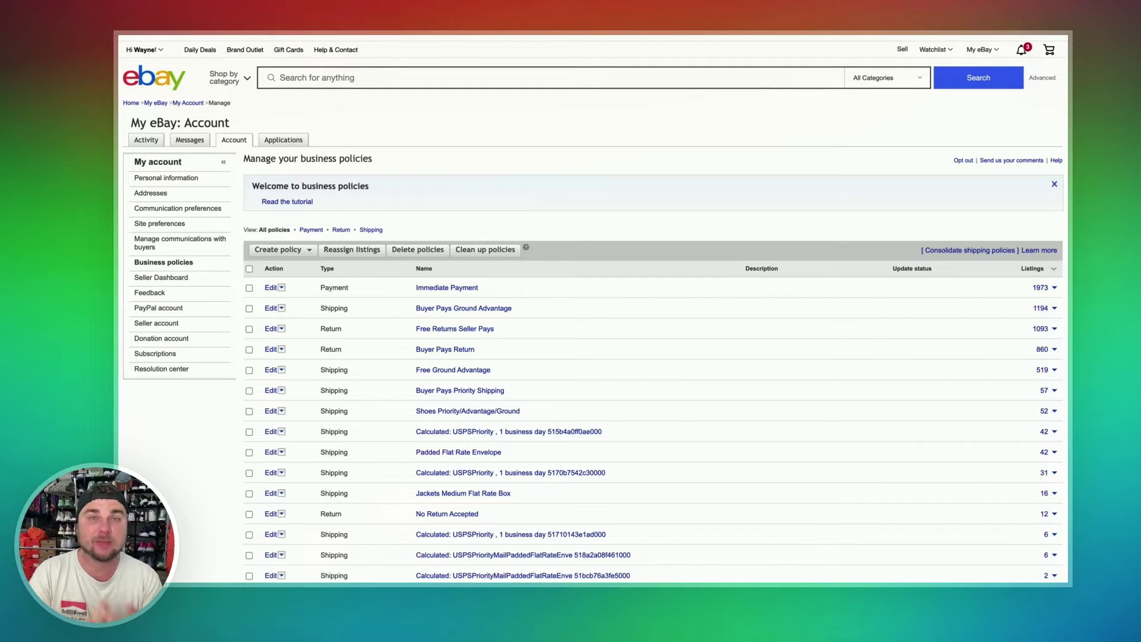
Create and save a Payment policy named 'Immediate Payment', keeping immediate payment required
left_click(294, 250)
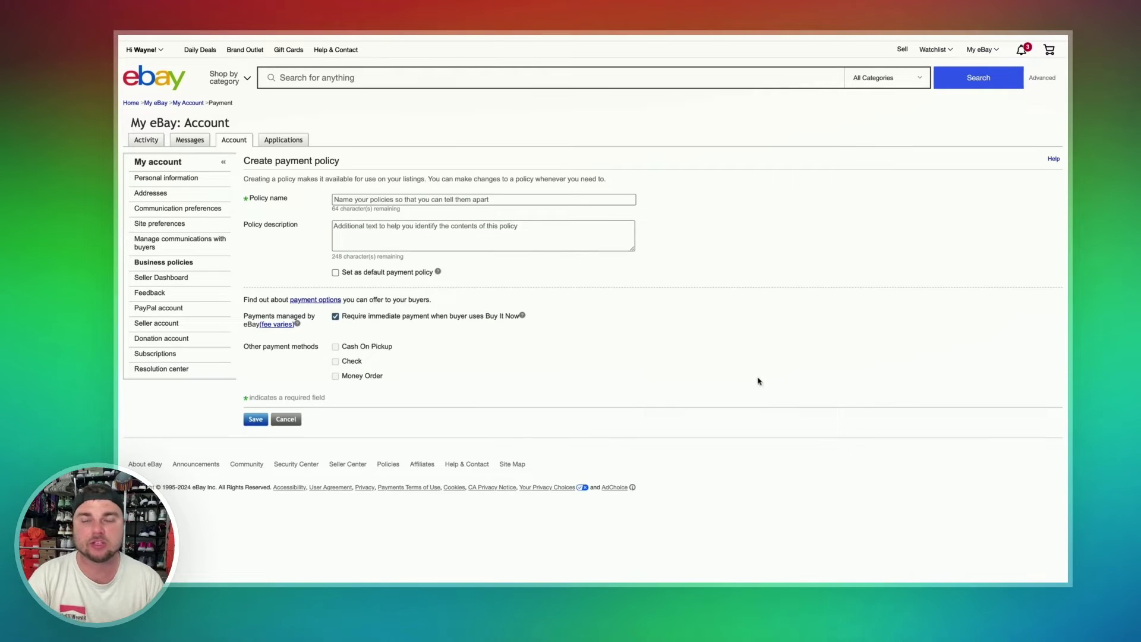
left_click(407, 203)
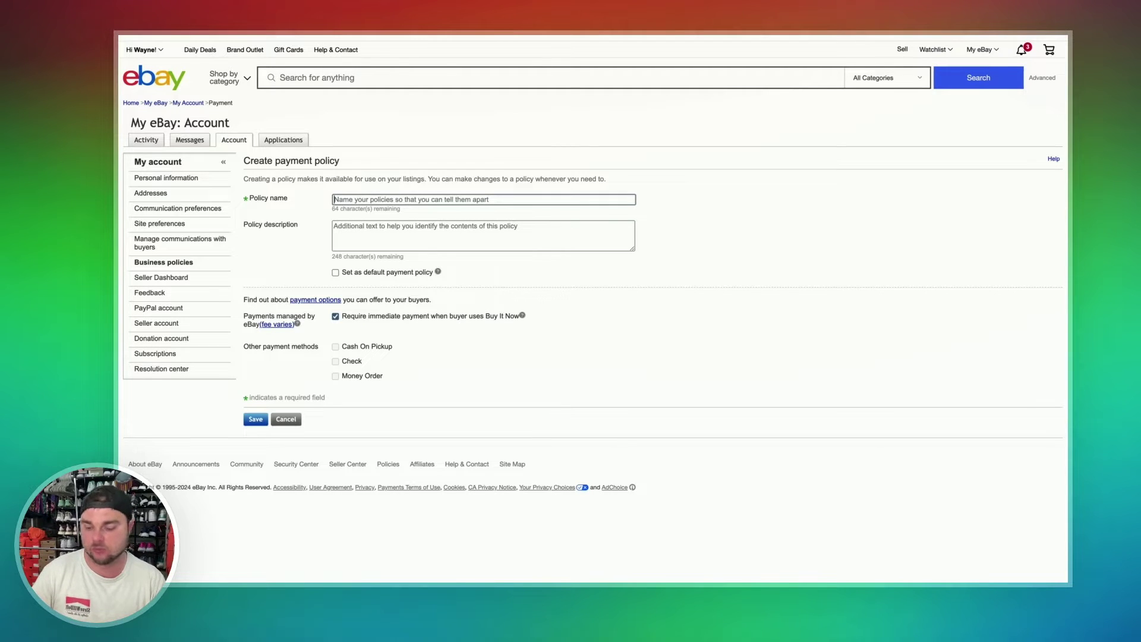
type("Immediate")
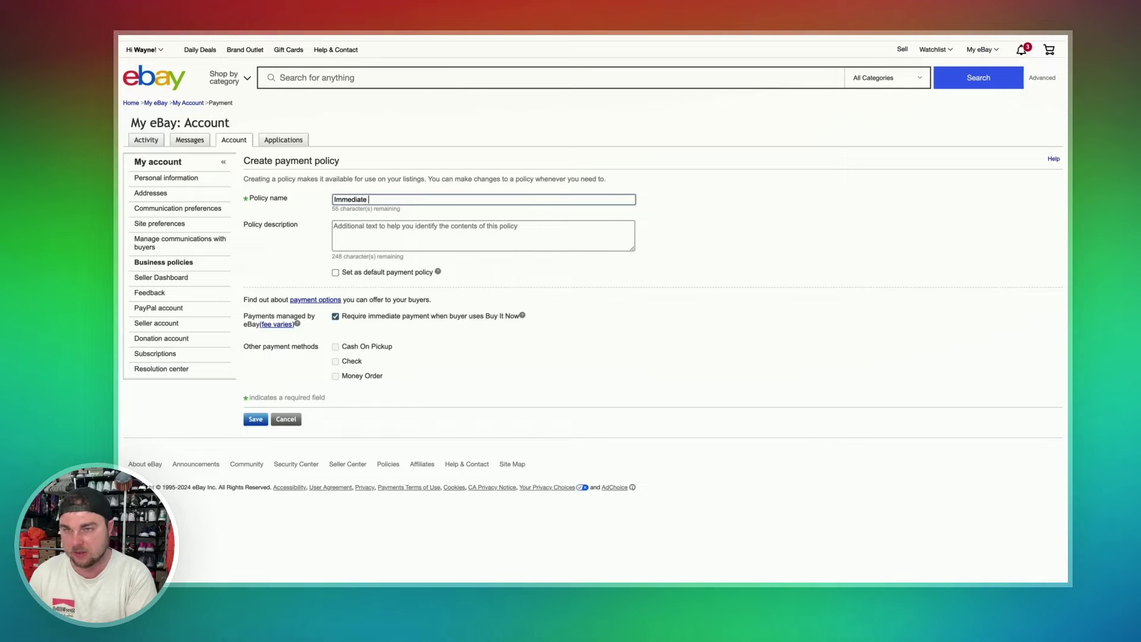
type(" Payment")
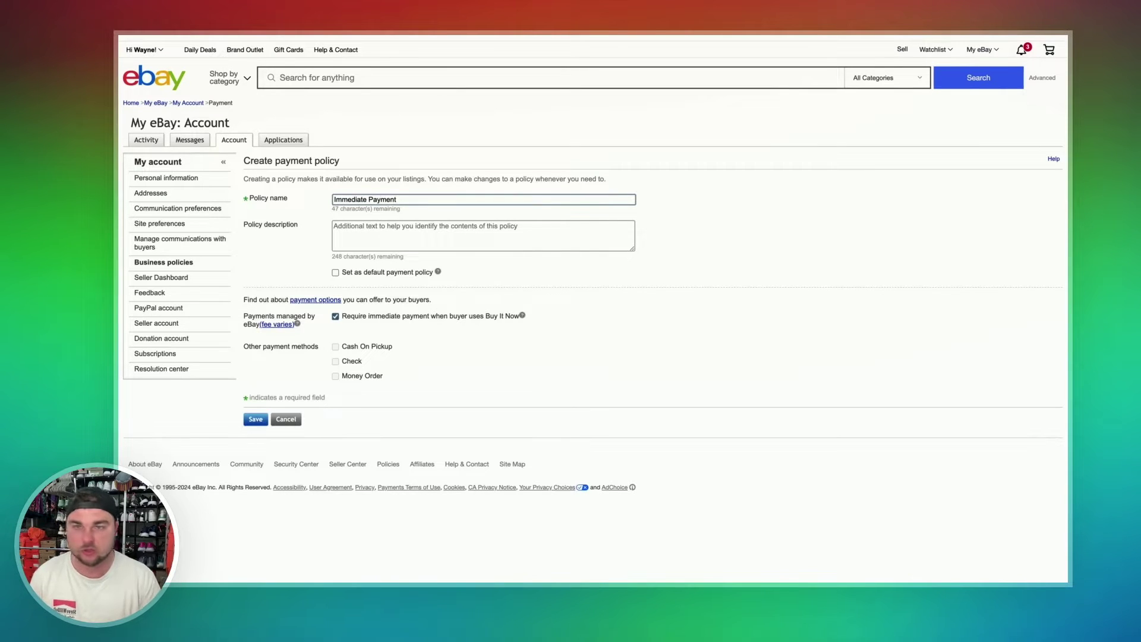
left_click(557, 283)
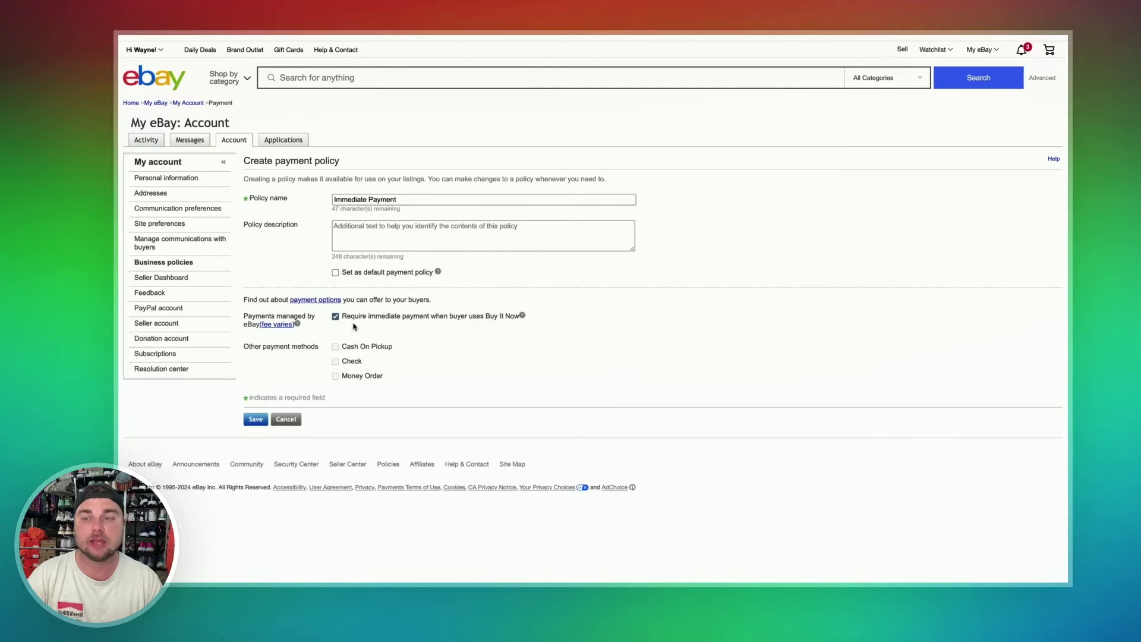
left_click(255, 420)
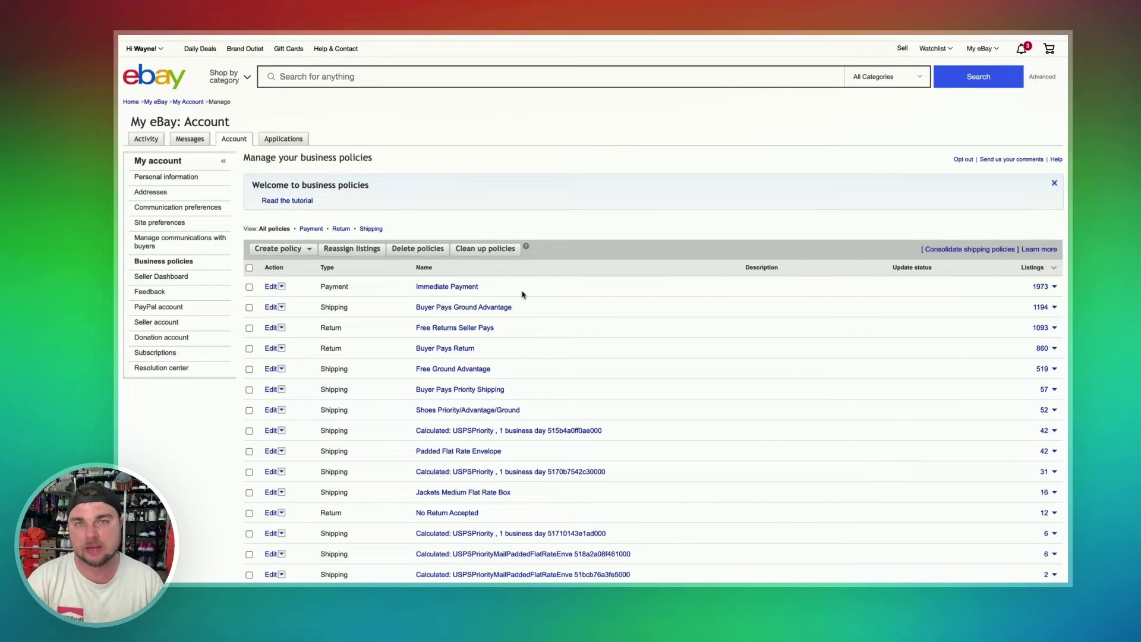
Review the policy list, then start a new Return policy
scroll(550, 450, "down", 6)
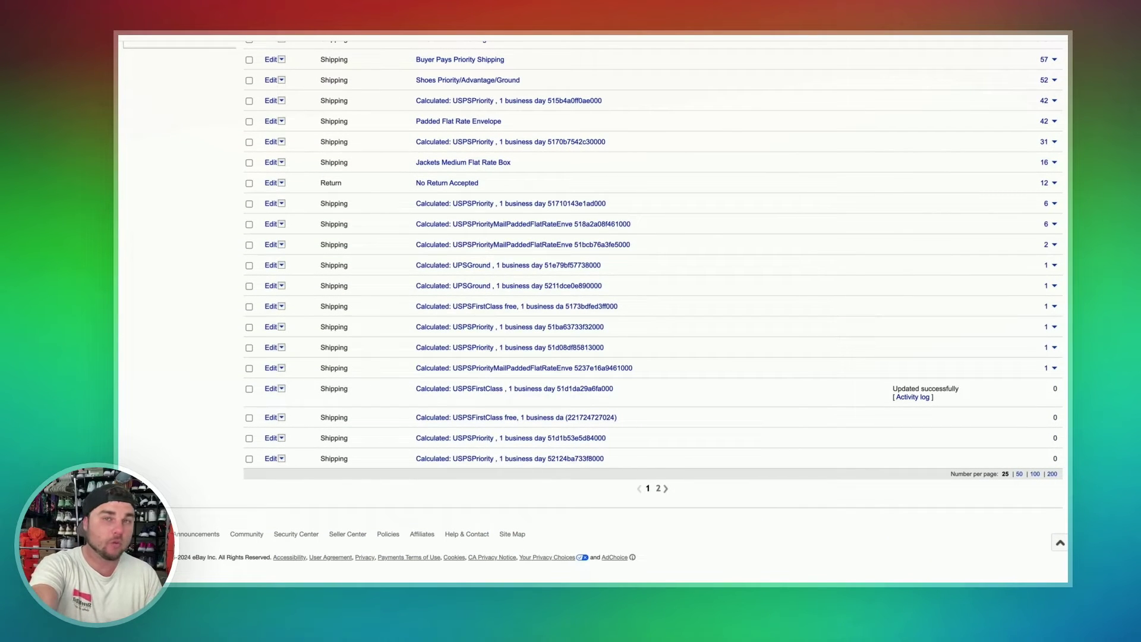
scroll(594, 309, "up", 4)
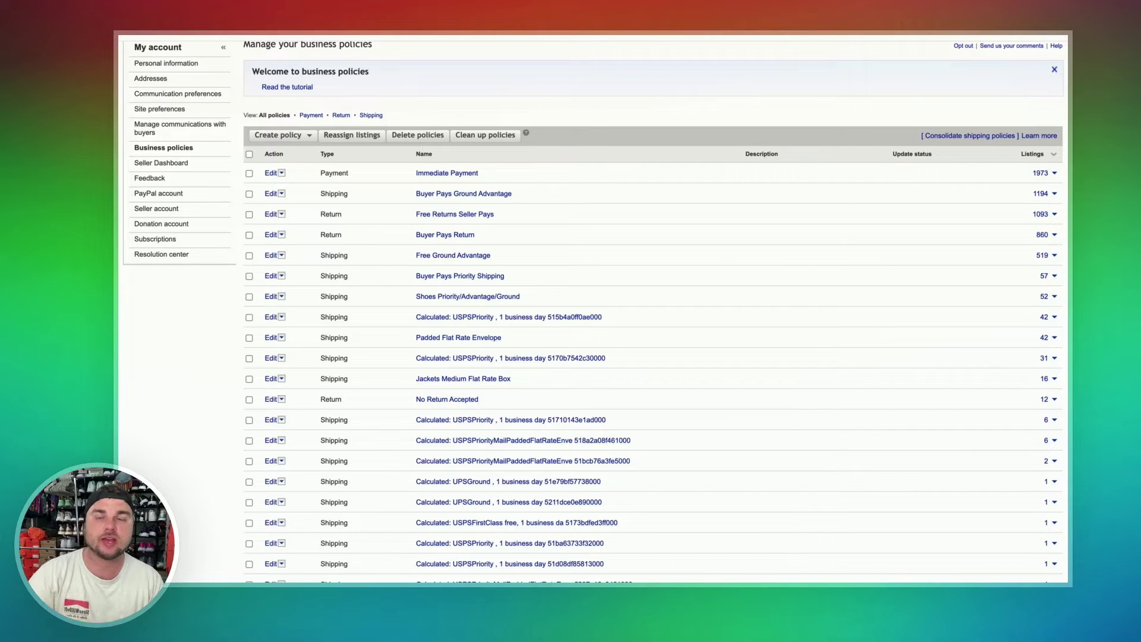
left_click(300, 137)
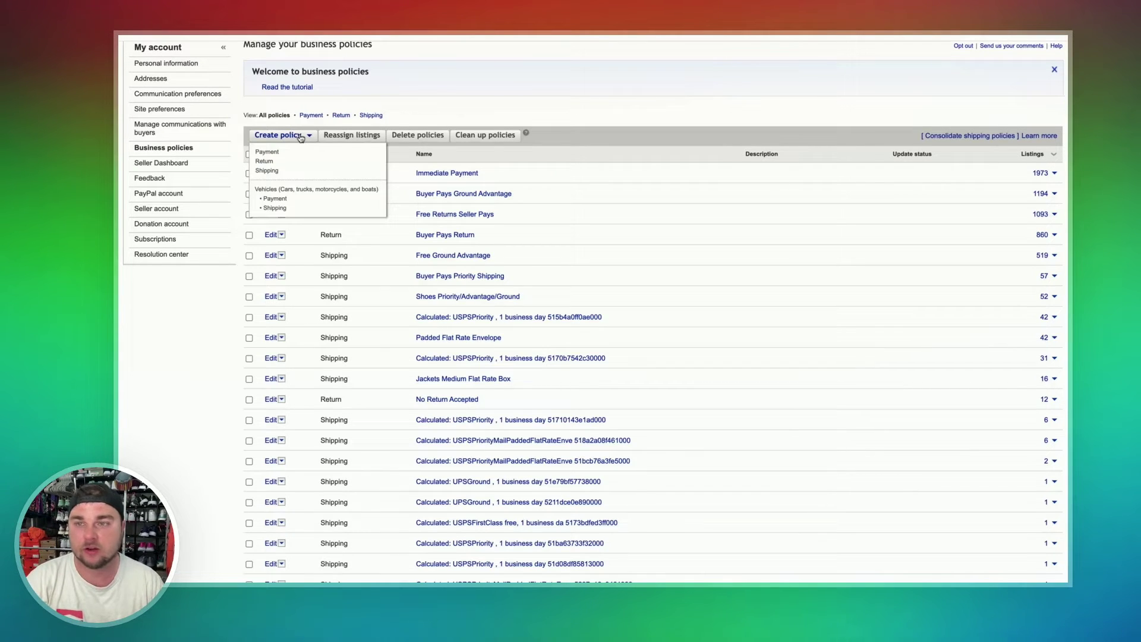
left_click(265, 161)
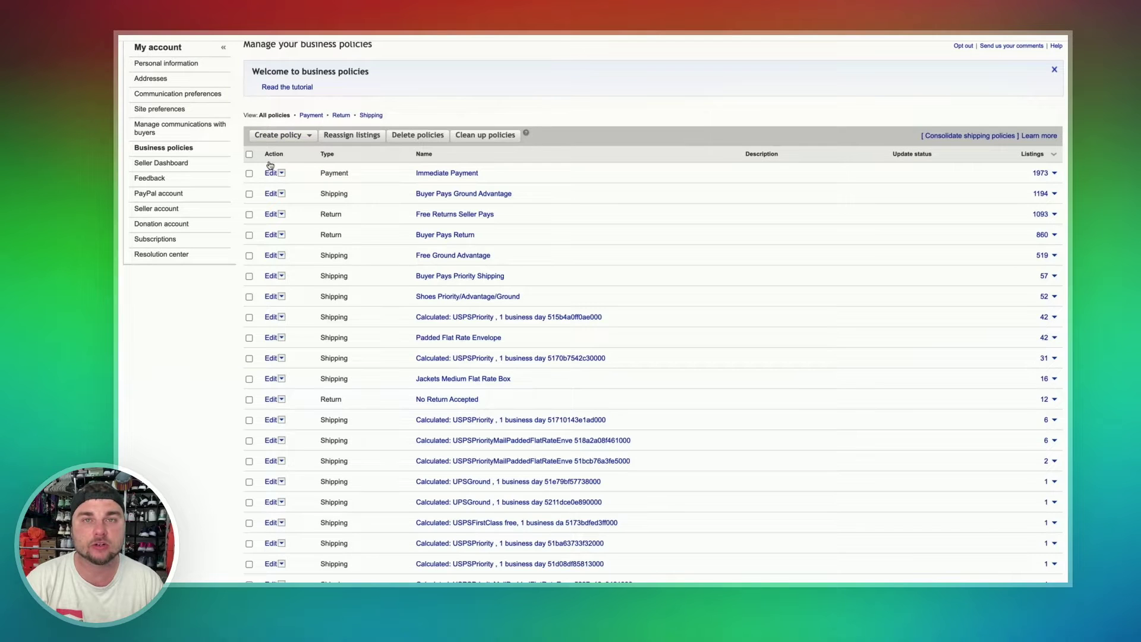
Save a 'Buyer Pays Return' policy: domestic returns accepted, 30 days, buyer pays shipping, money back
left_click(354, 151)
type("B")
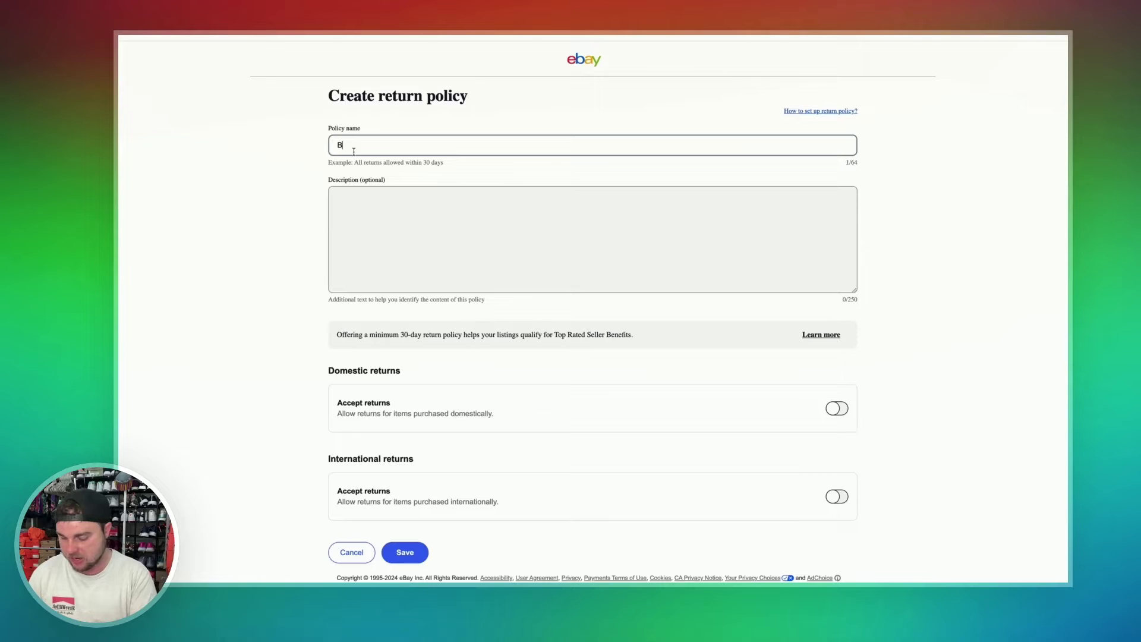
type("uyer Pays Return")
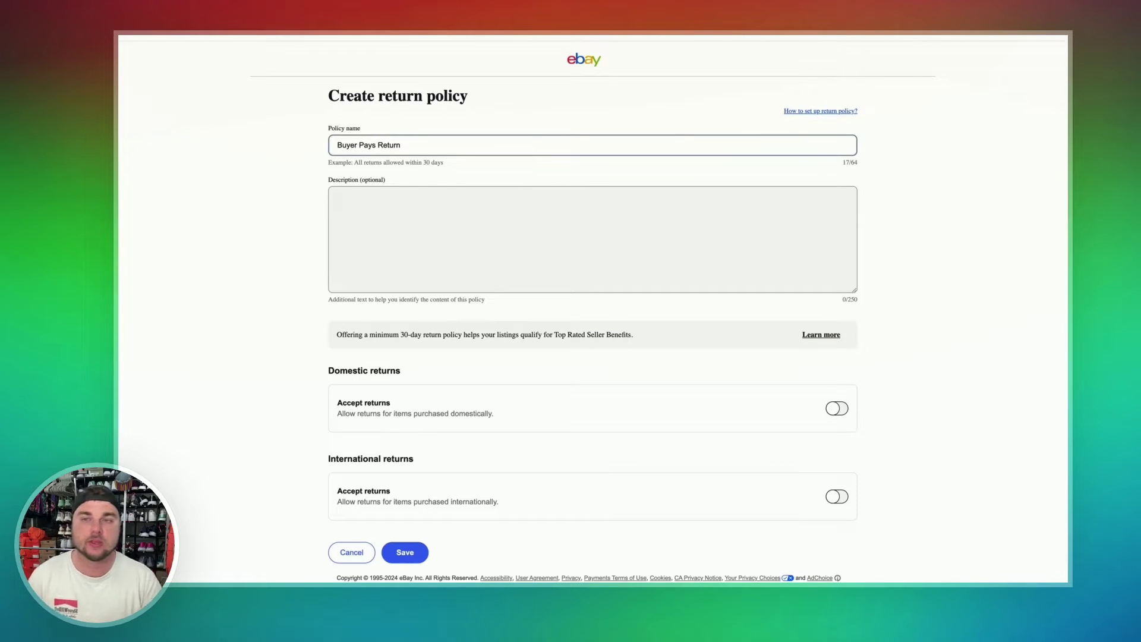
left_click(253, 305)
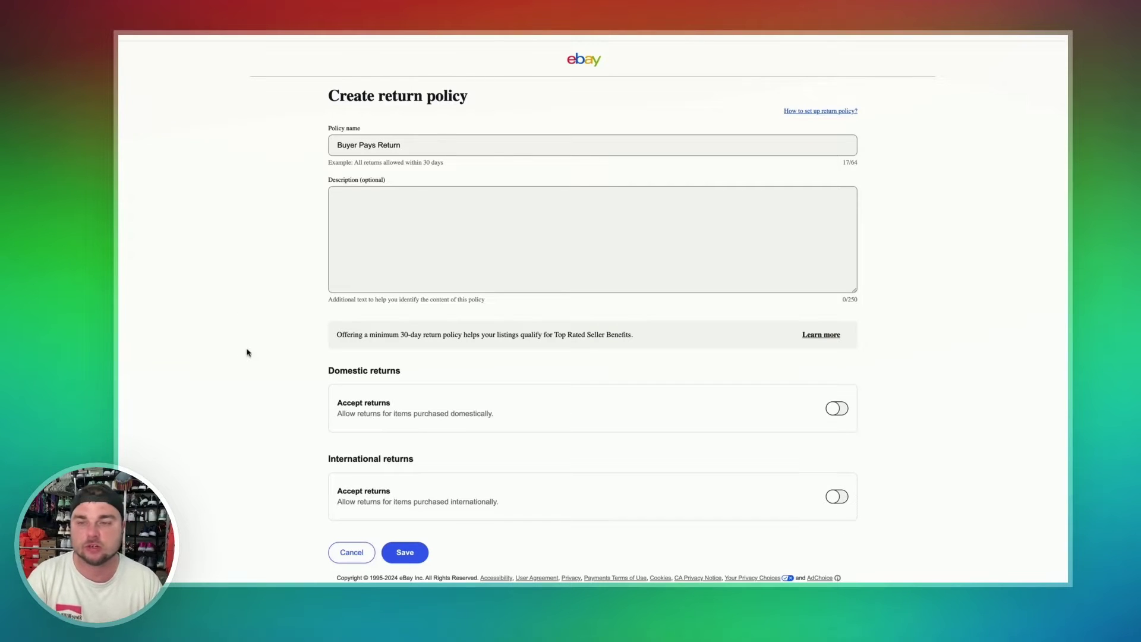
left_click(835, 410)
scroll(567, 416, "down", 2)
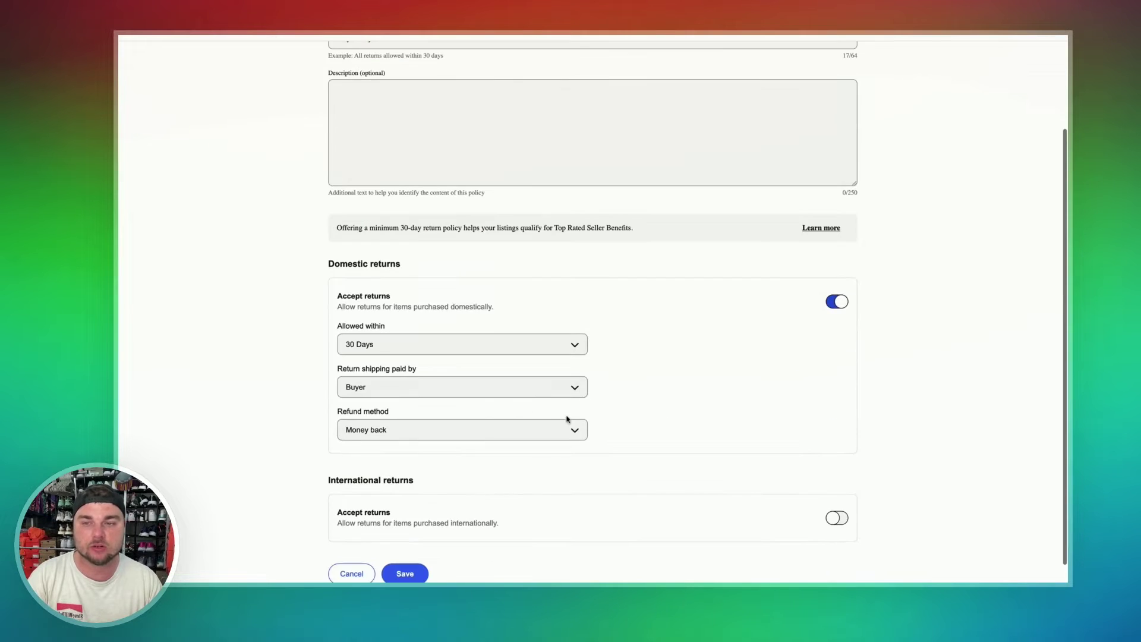
left_click(407, 354)
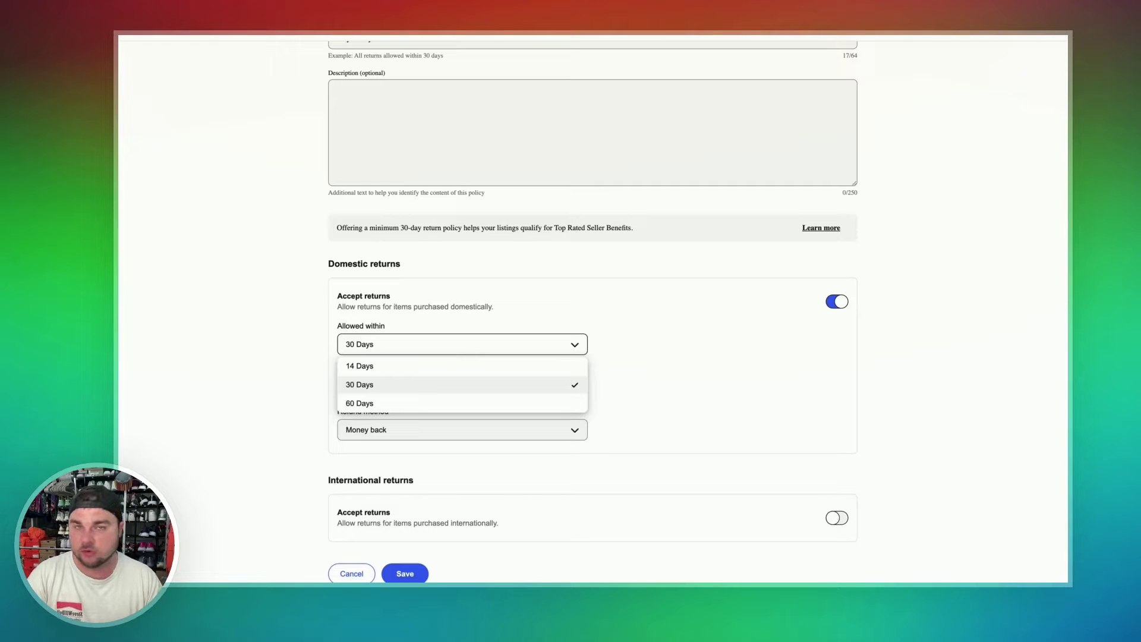
left_click(253, 358)
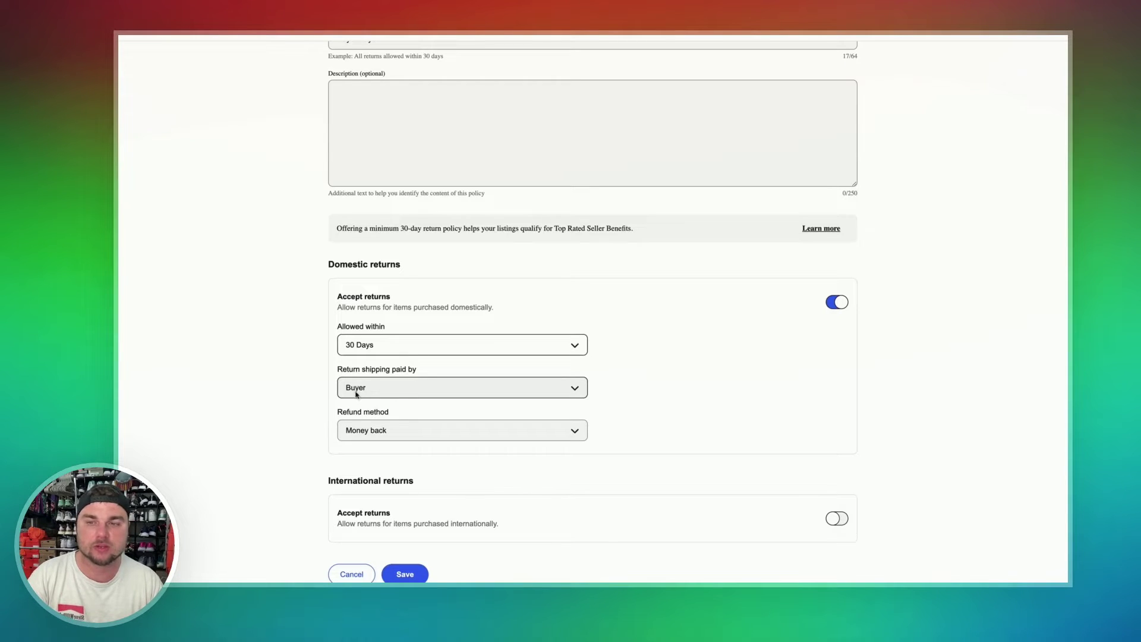
left_click(385, 395)
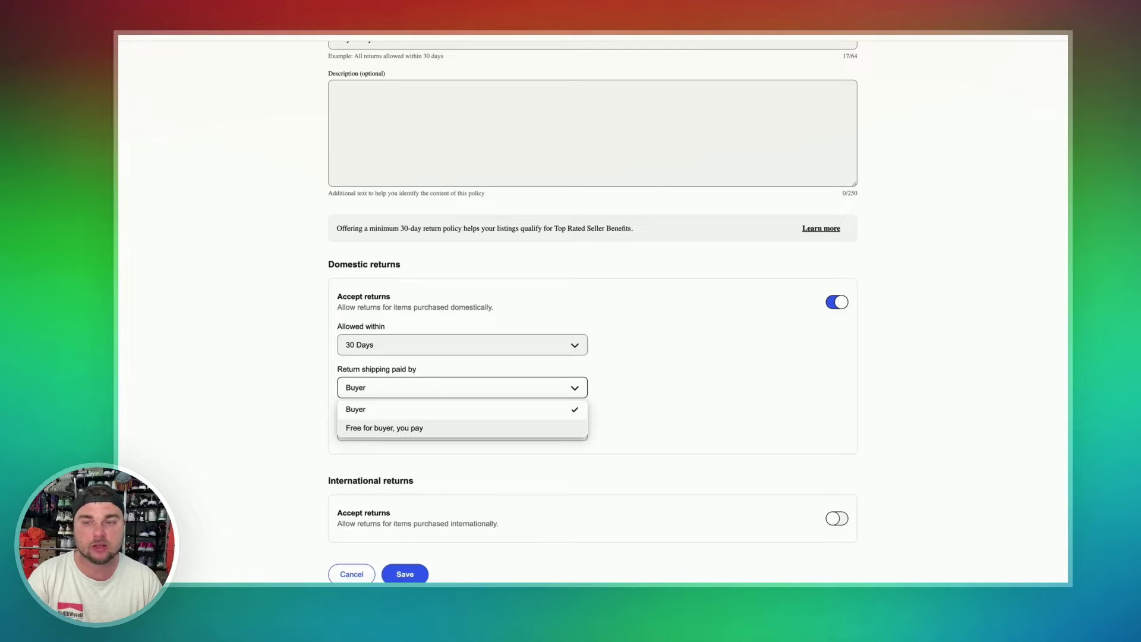
left_click(274, 381)
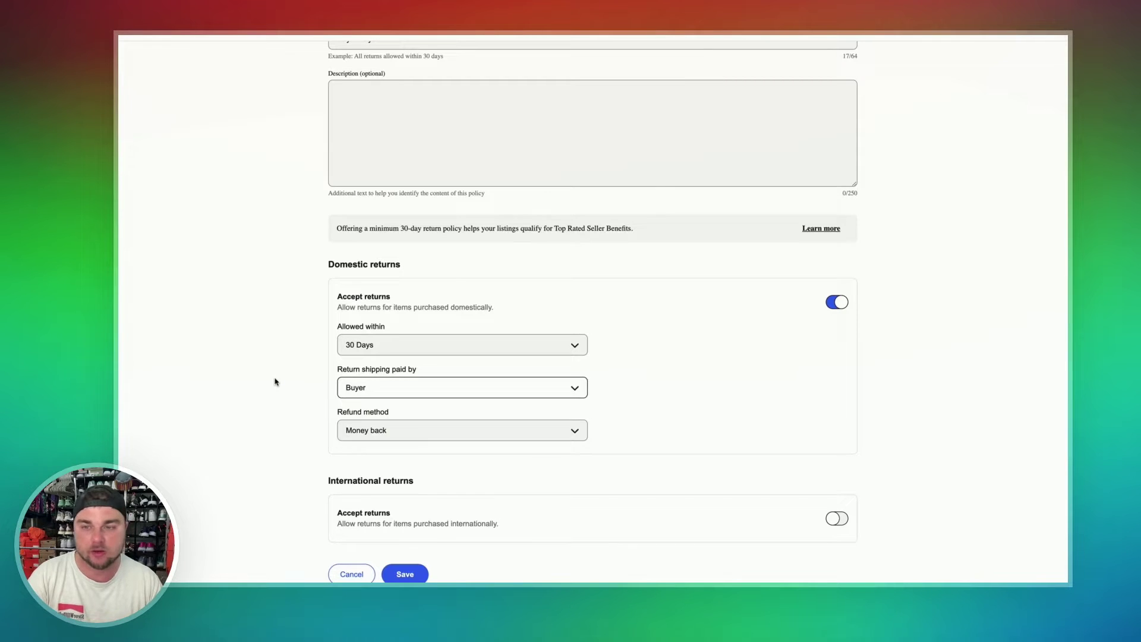
scroll(380, 428, "down", 1)
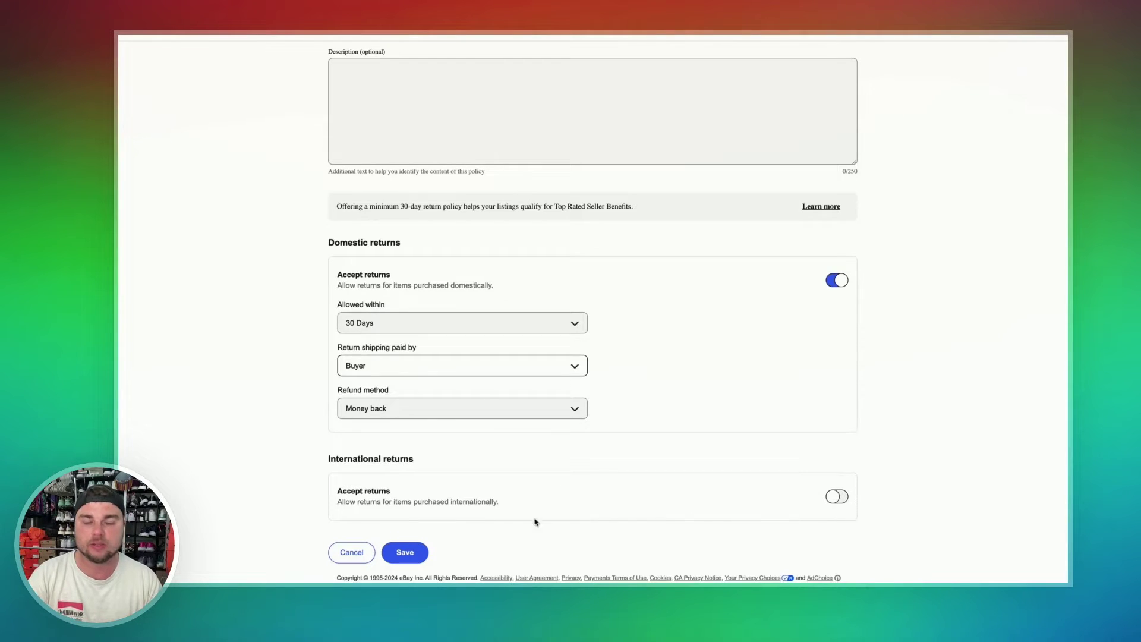
left_click(404, 552)
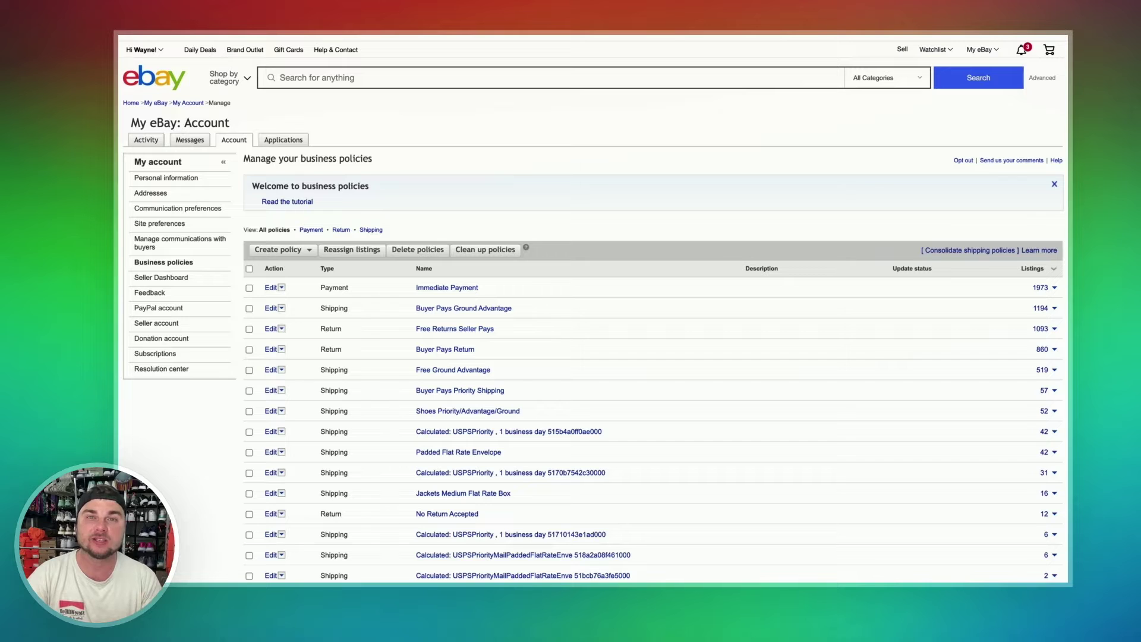
Start a new Shipping policy from the Create policy menu
left_click(303, 252)
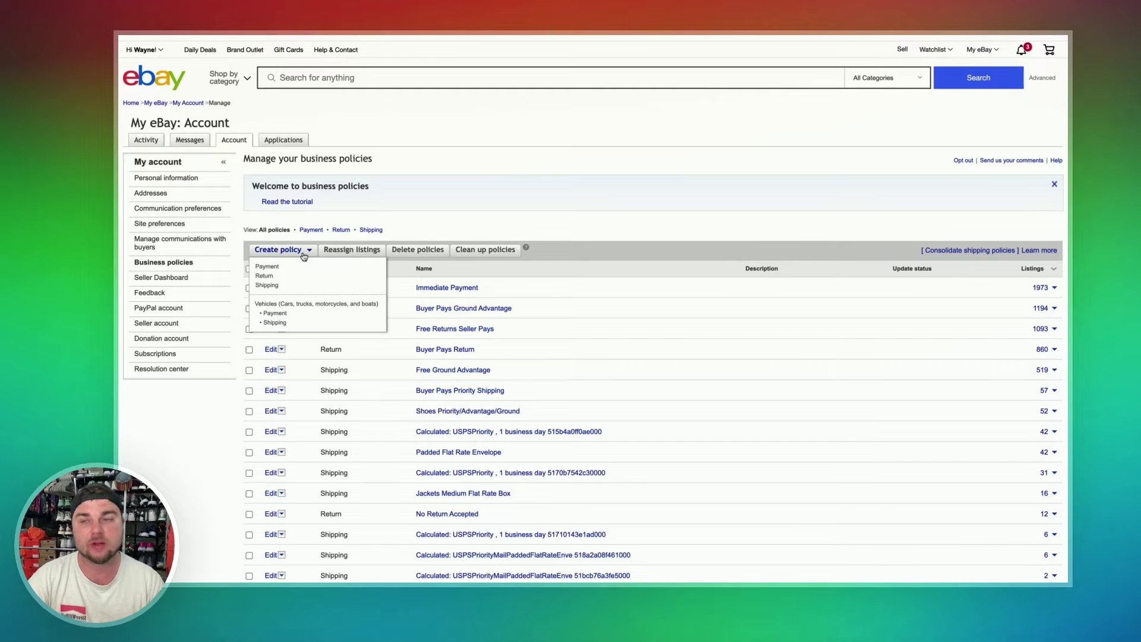
left_click(267, 285)
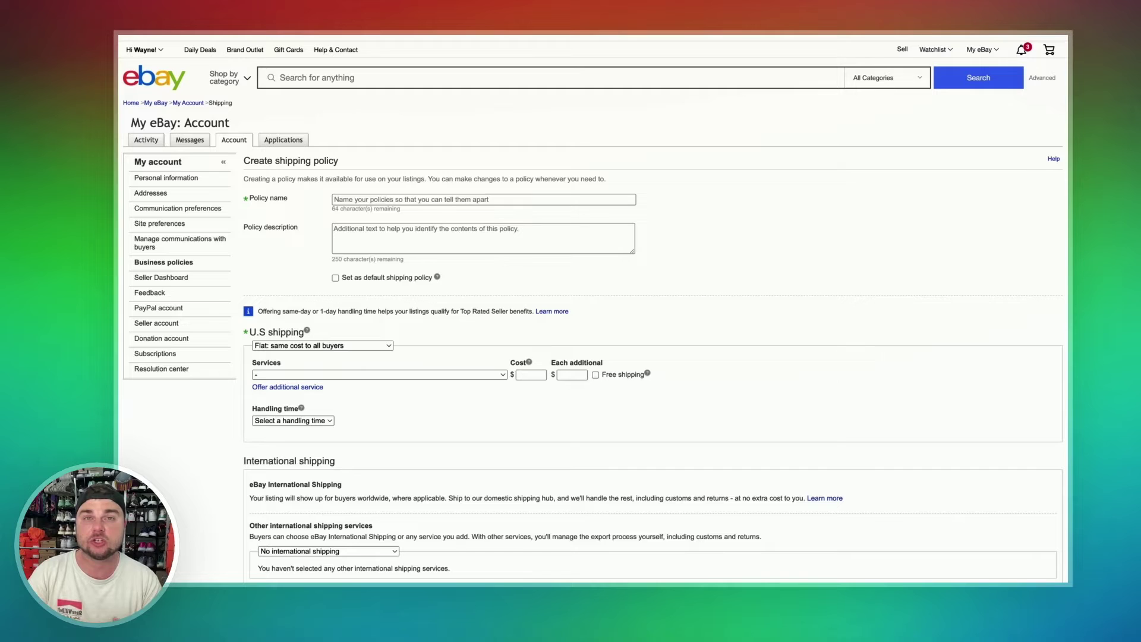
Name the policy 'Buyer Pays Ground Ad' and set U.S. shipping to Calculated
left_click(379, 201)
type("Buyer Pays Ground Ad")
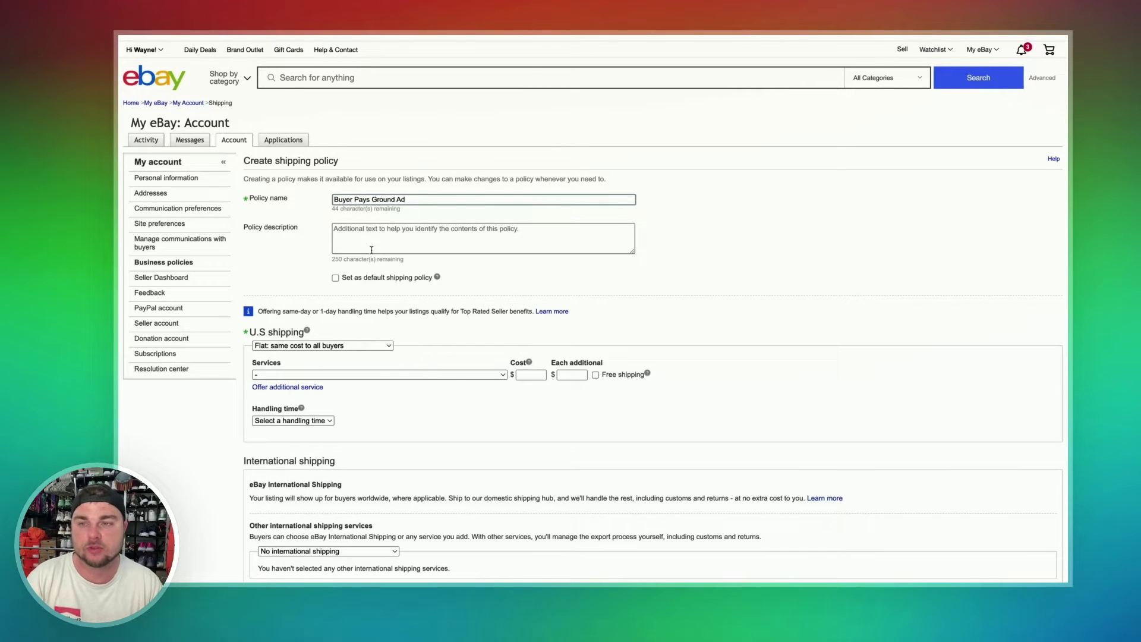
scroll(385, 327, "down", 1)
scroll(386, 327, "down", 2)
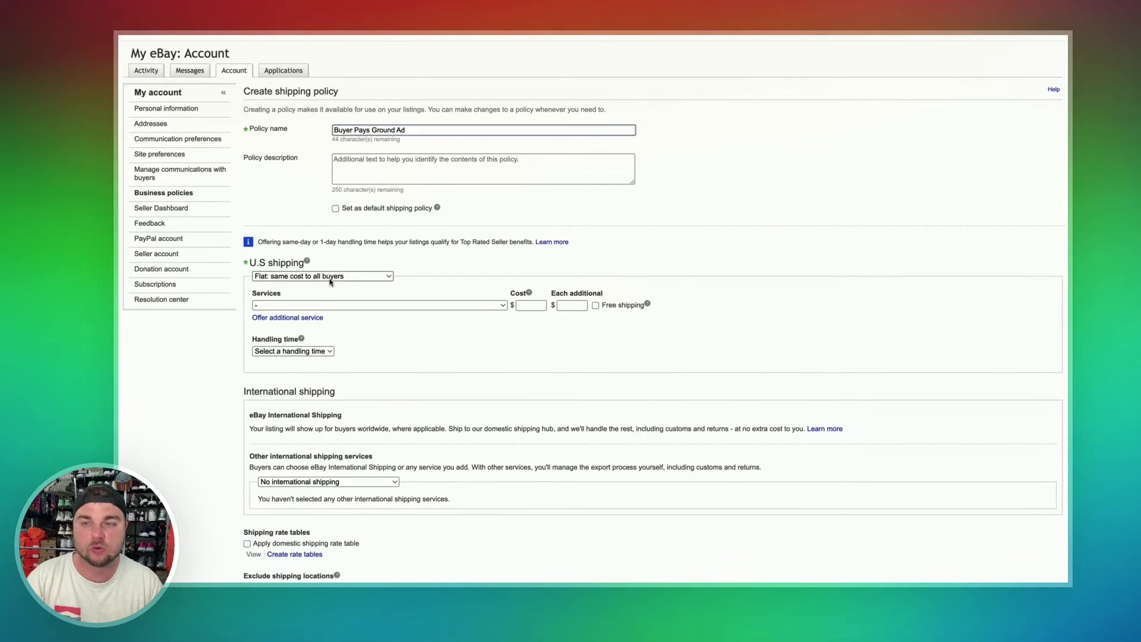
left_click(331, 277)
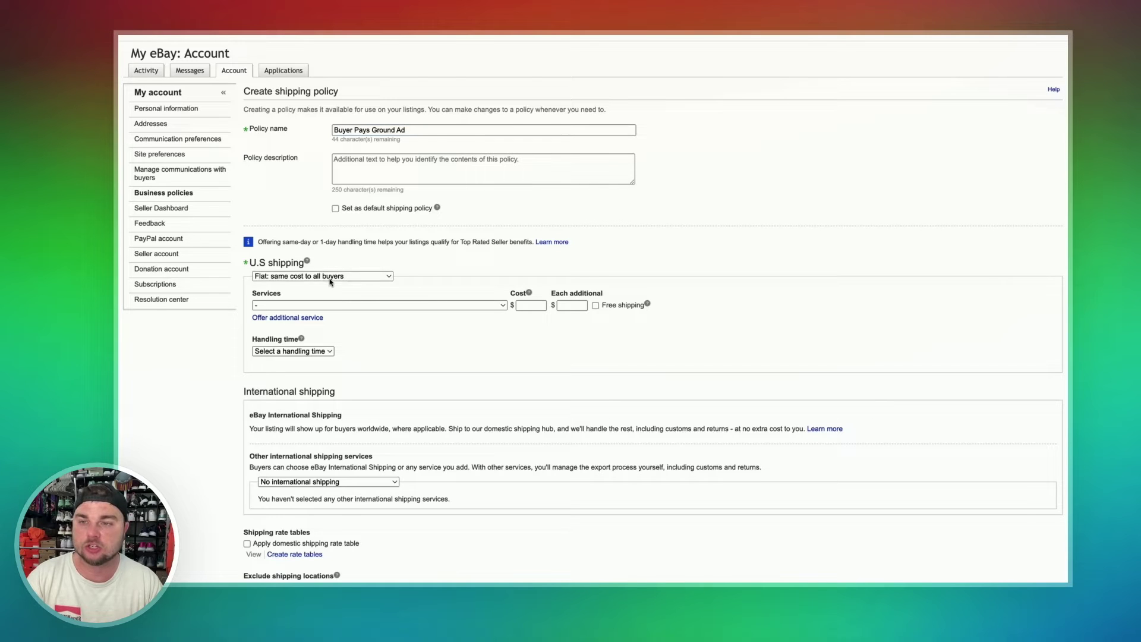
left_click(456, 275)
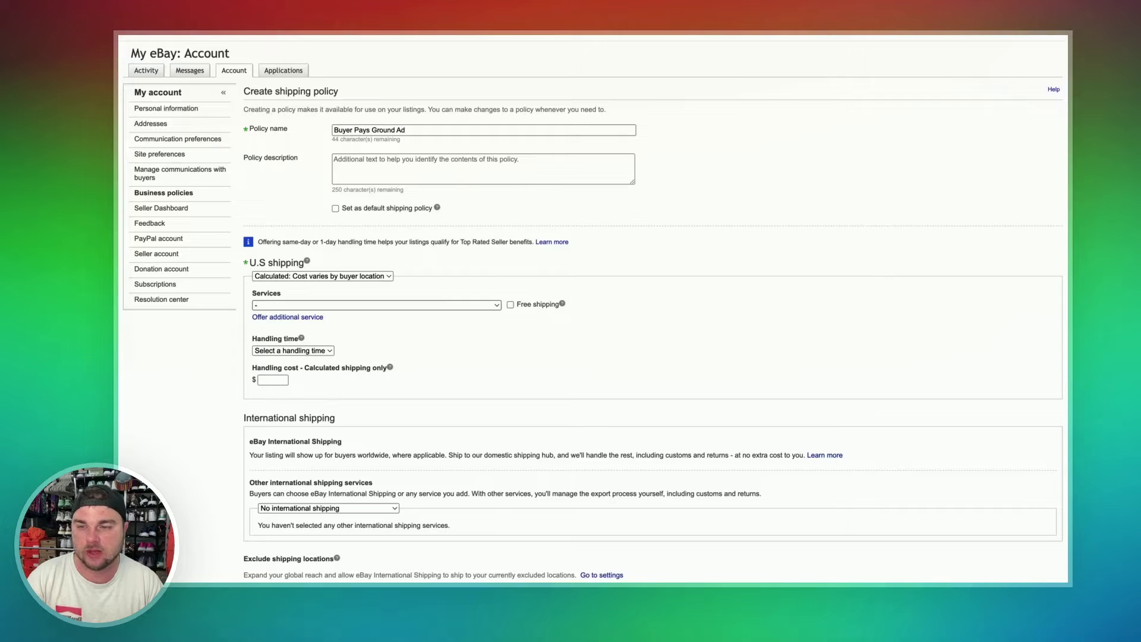
Choose USPS Ground Advantage with 1 business day handling, then select 'Buyer' in the name
left_click(459, 392)
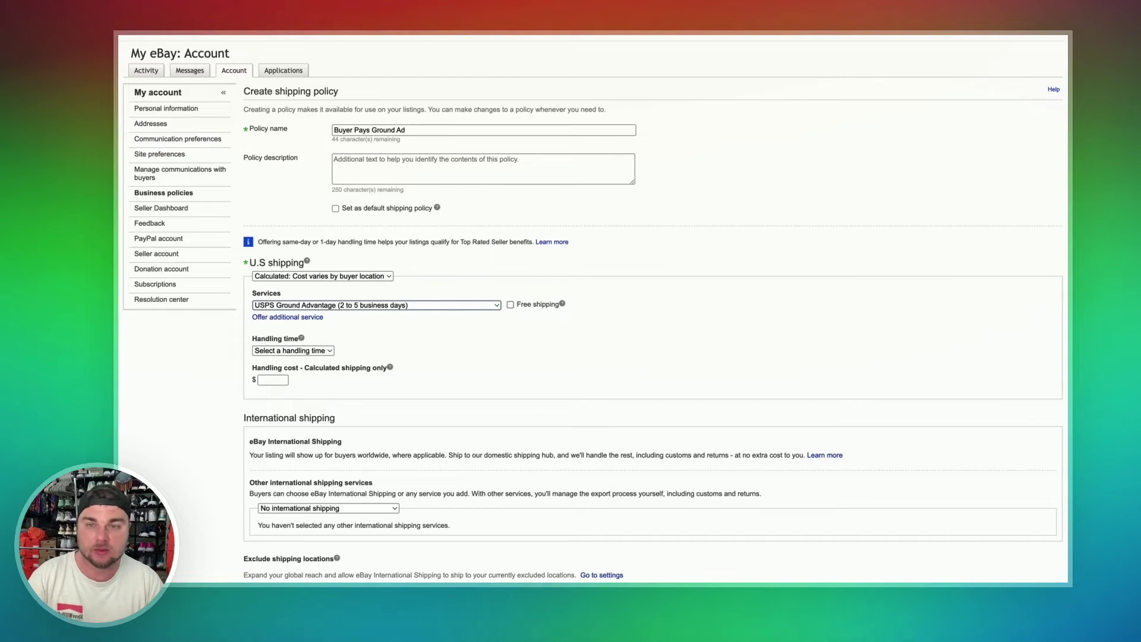
left_click(326, 352)
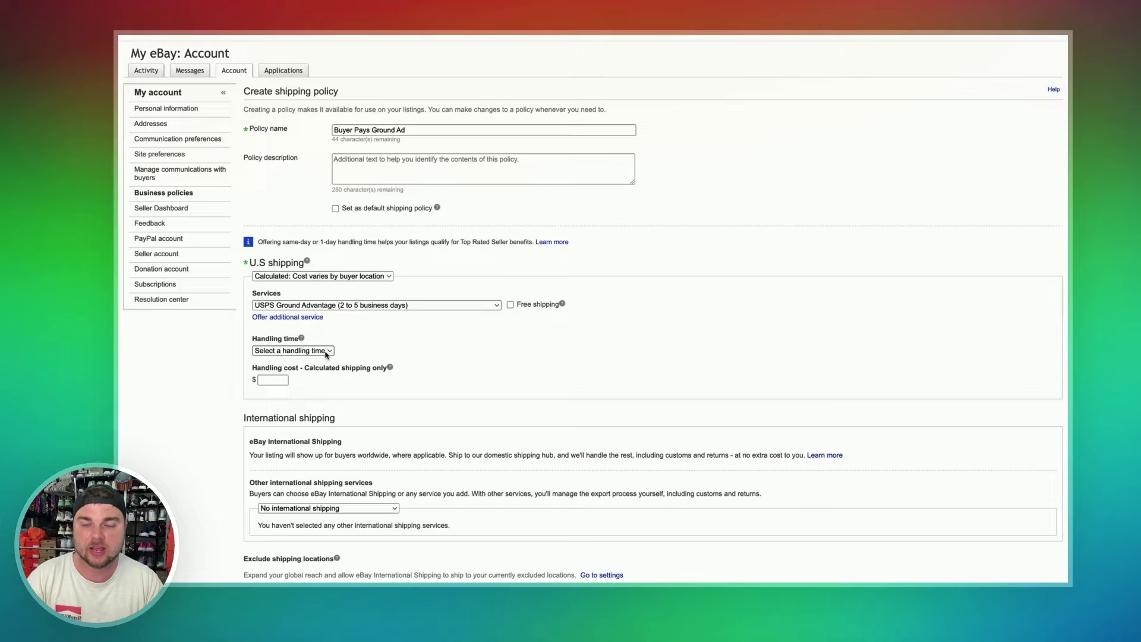
left_click(326, 362)
scroll(440, 357, "down", 1)
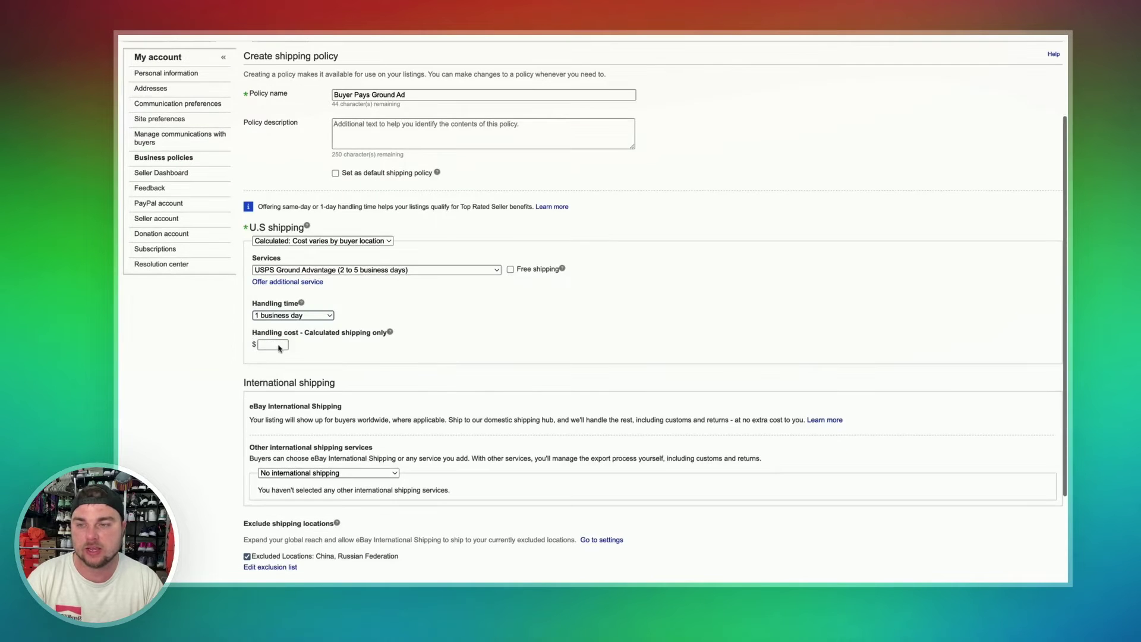
scroll(332, 376, "down", 3)
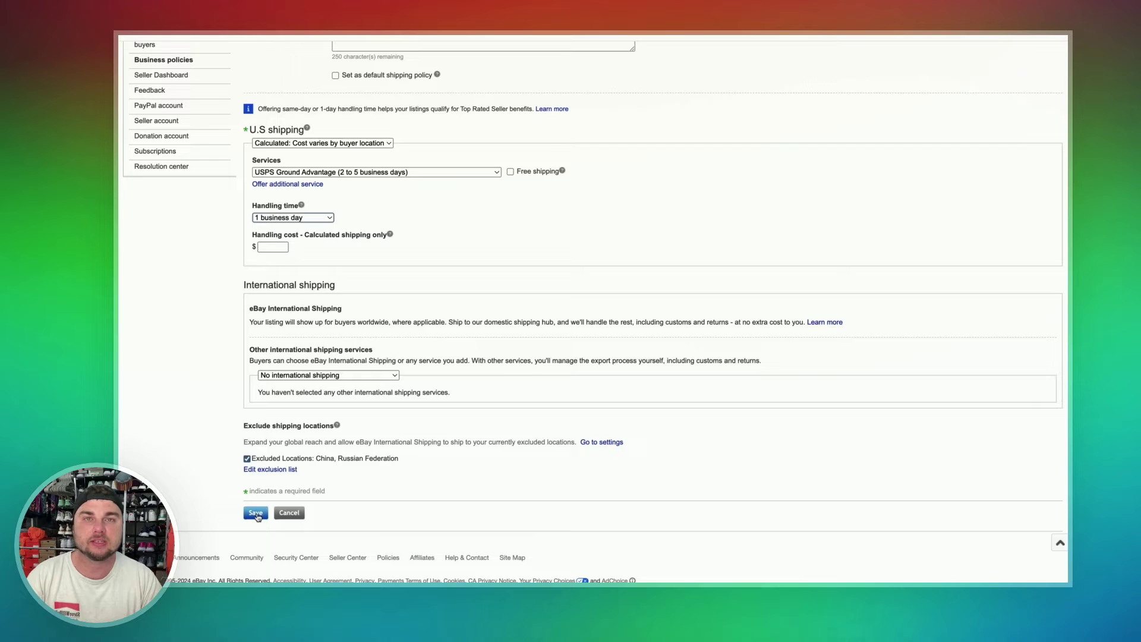
scroll(257, 517, "up", 4)
left_click_drag(333, 200, 353, 201)
Rename the policy to 'Free Pays Ground Ad' and tick Free shipping for Ground Advantage
type("Free Pays Ground Ad")
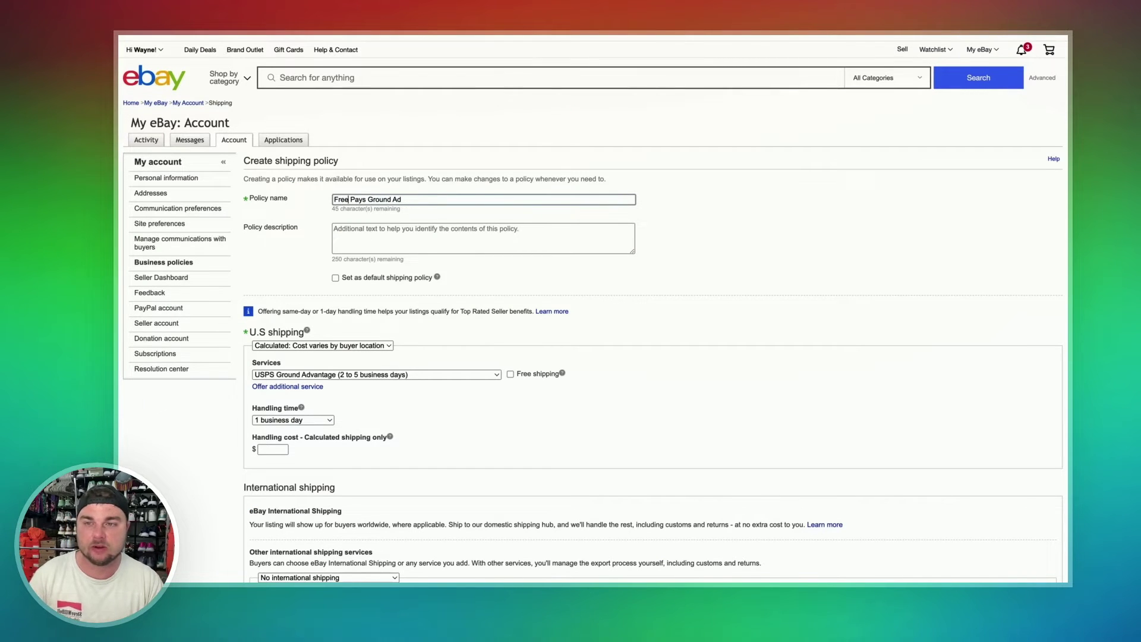
scroll(339, 304, "down", 2)
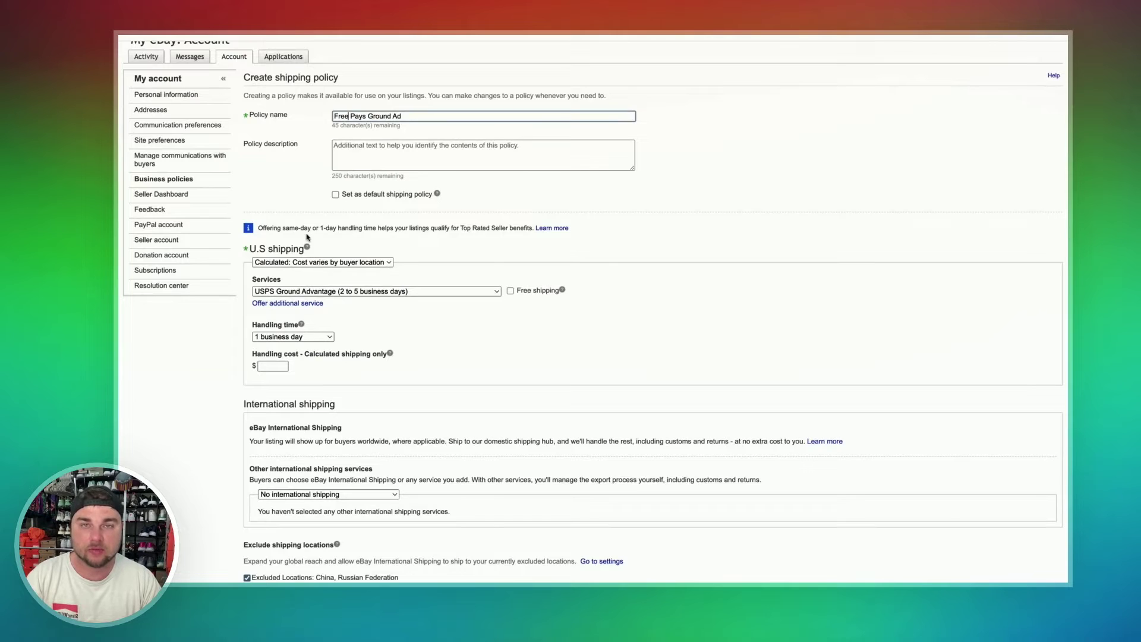
left_click(509, 291)
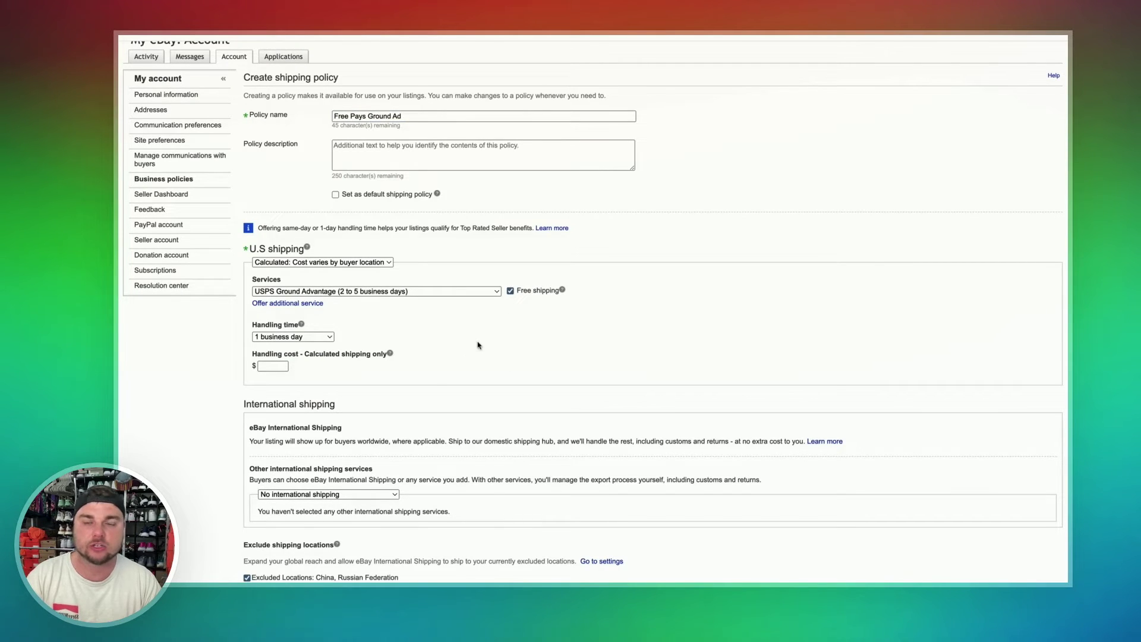
scroll(479, 346, "down", 3)
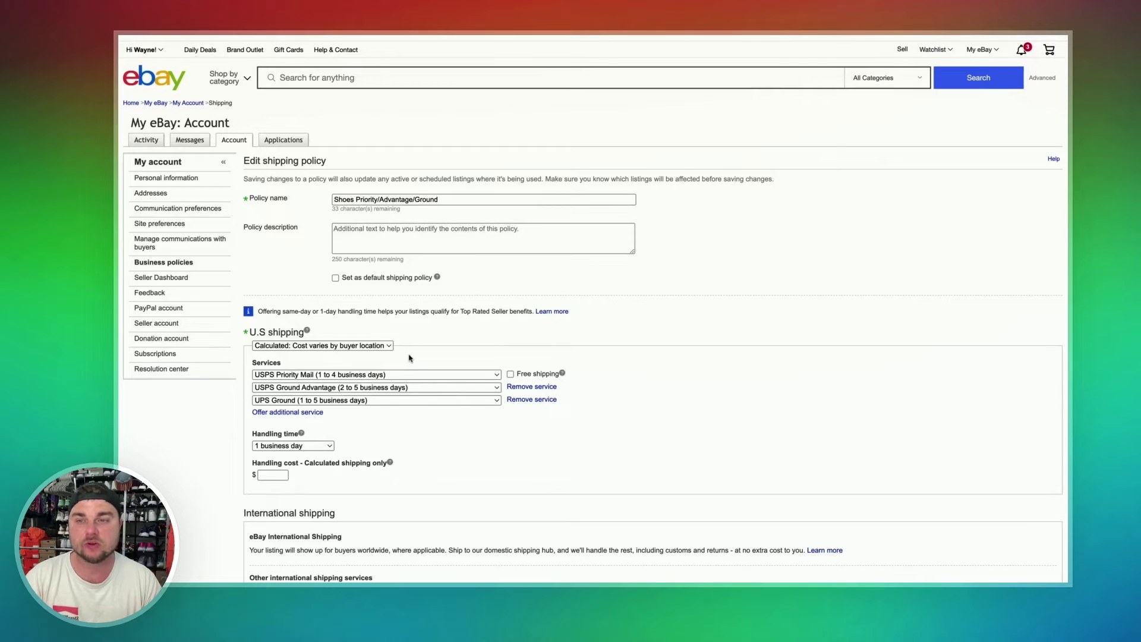
Add another shipping service row to the Shoes Priority/Advantage/Ground policy
scroll(368, 384, "down", 1)
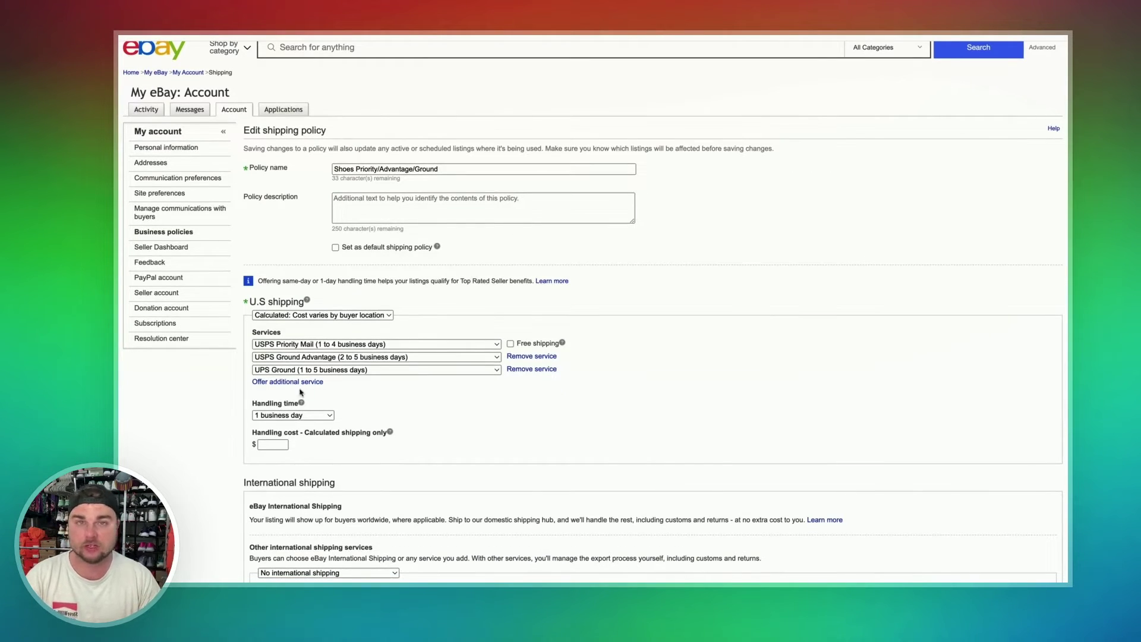
left_click(277, 385)
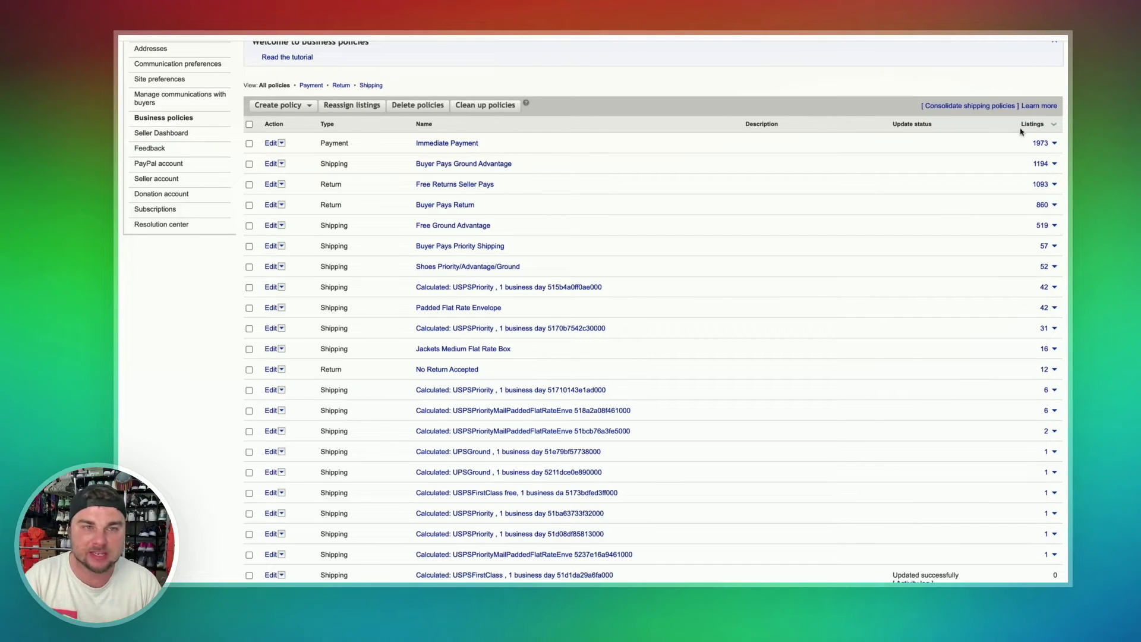
scroll(632, 310, "down", 4)
scroll(639, 310, "up", 3)
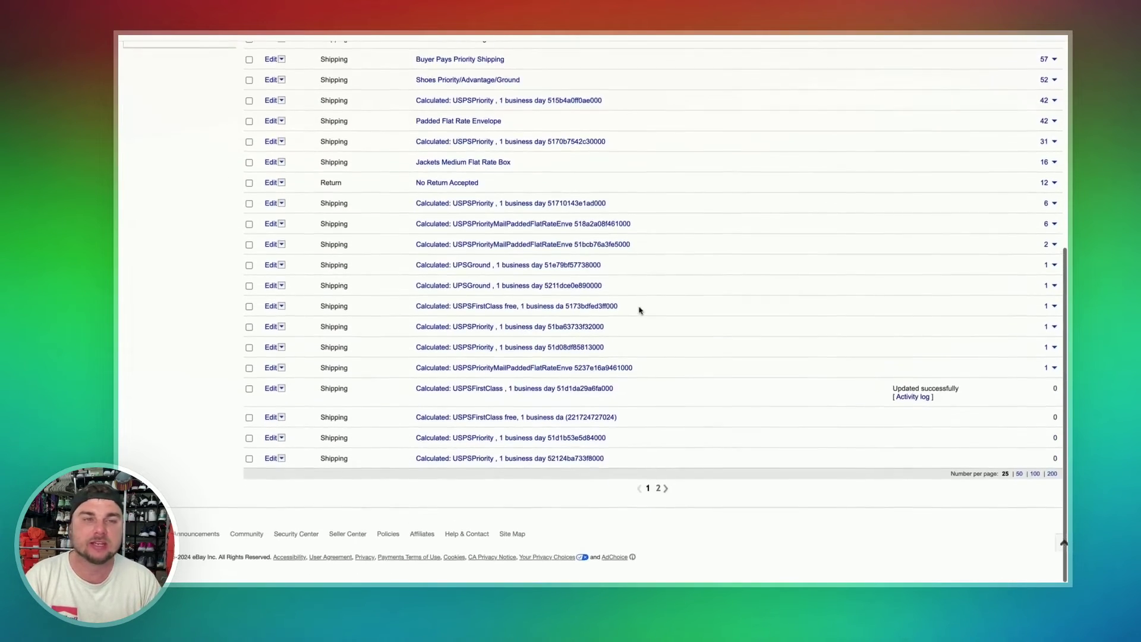
scroll(659, 324, "down", 2)
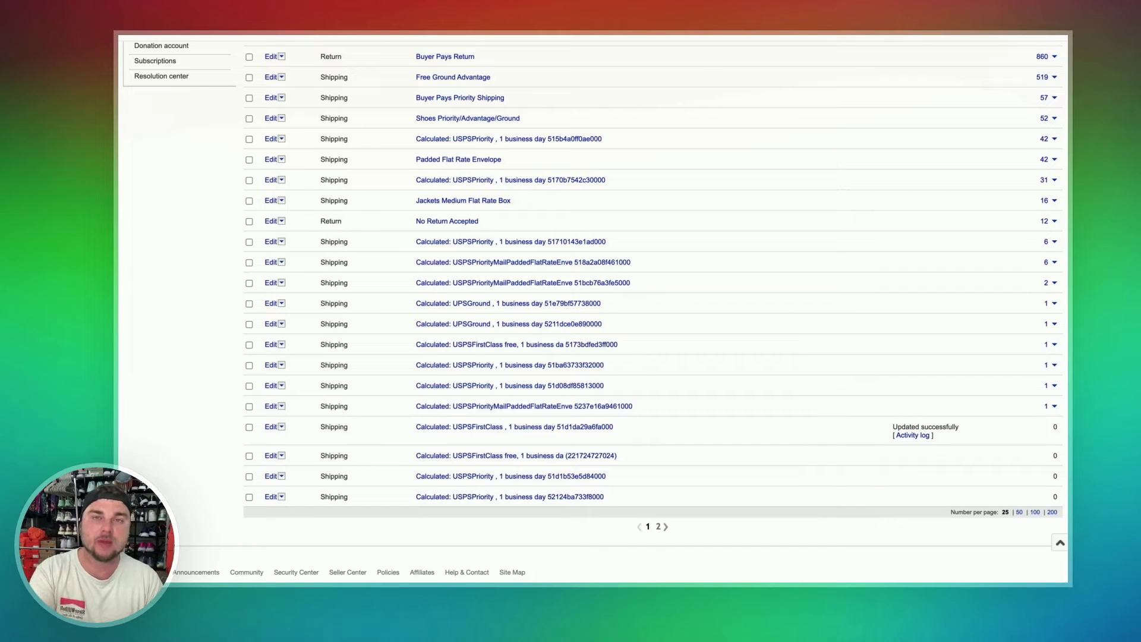
scroll(797, 334, "up", 1)
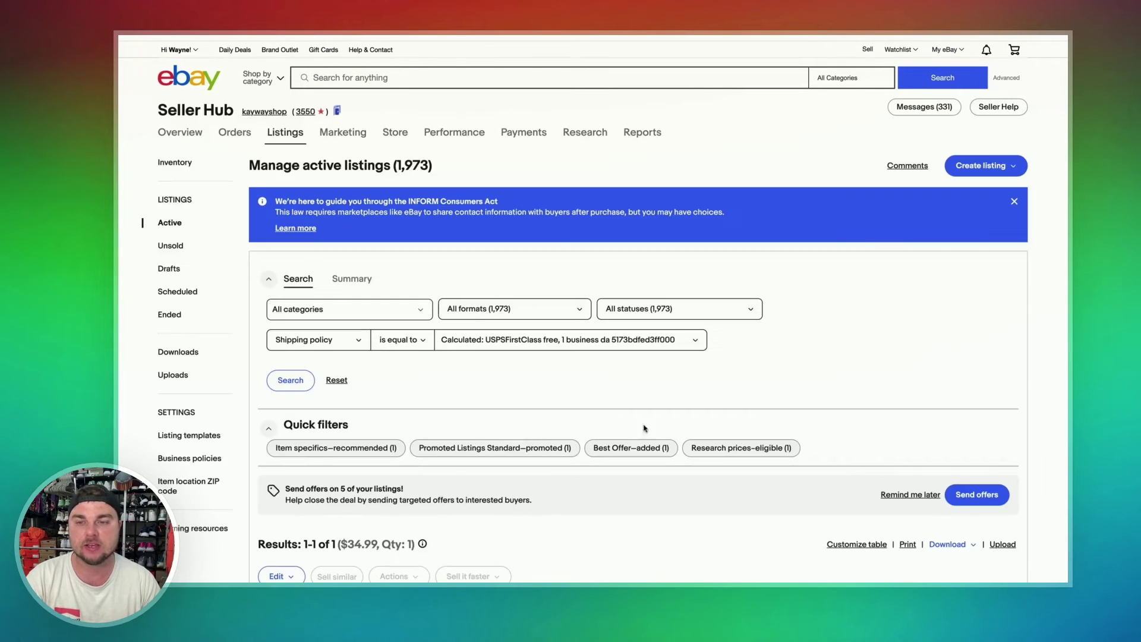
scroll(721, 416, "down", 4)
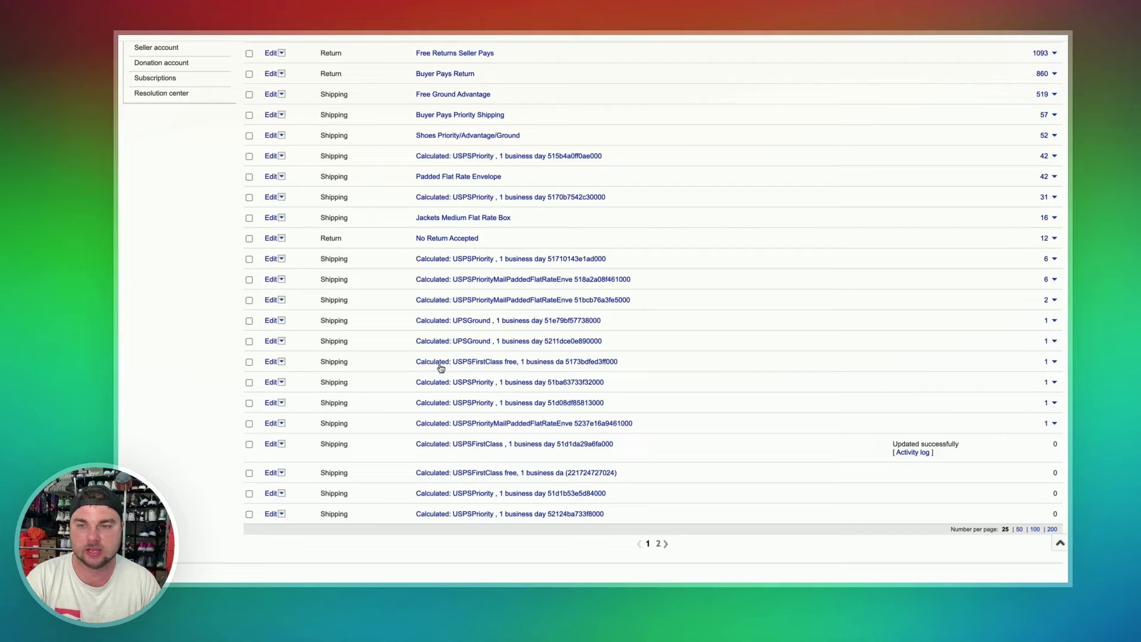
Reassign the USPSFirstClass free 5173bdfed3ff000 listings to Buyer Pays Ground Advantage and check the update status
left_click(282, 363)
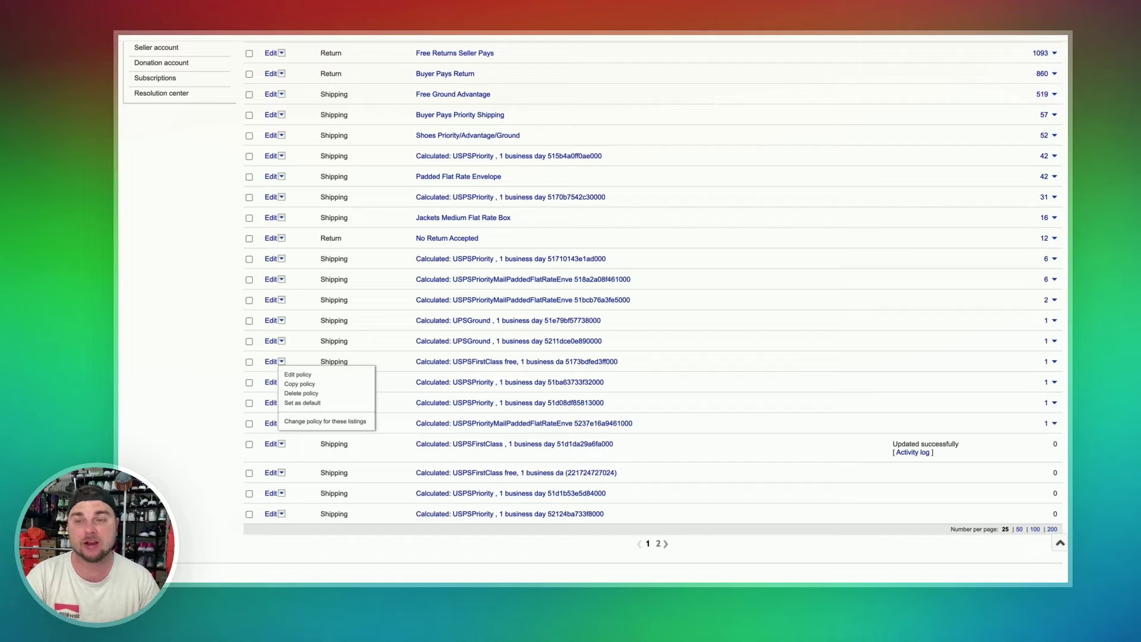
left_click(302, 422)
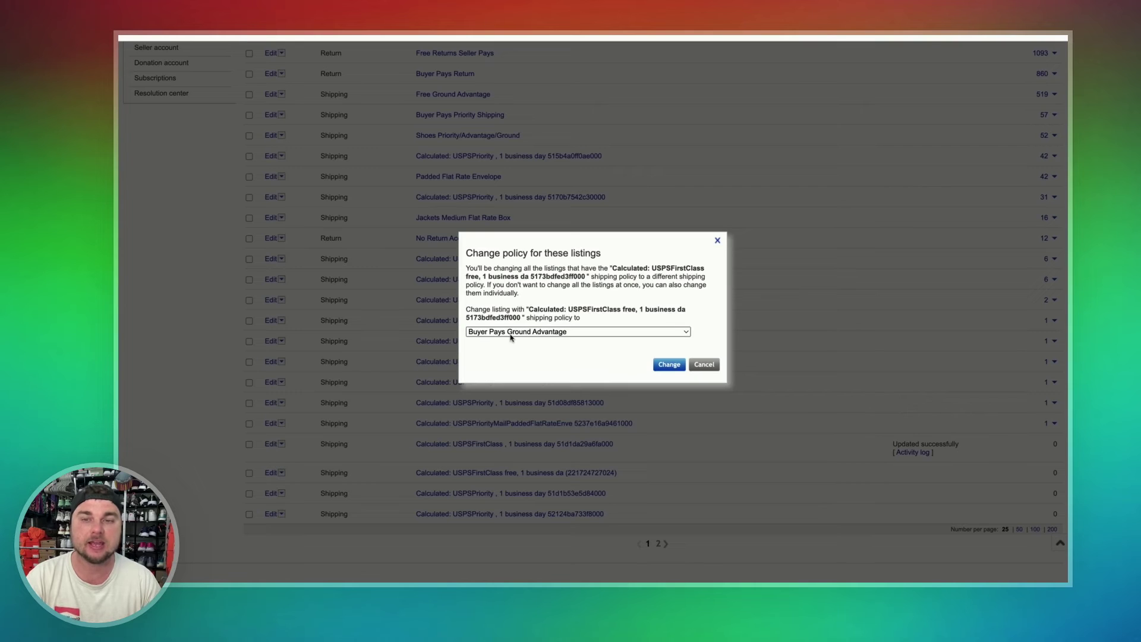
left_click(670, 365)
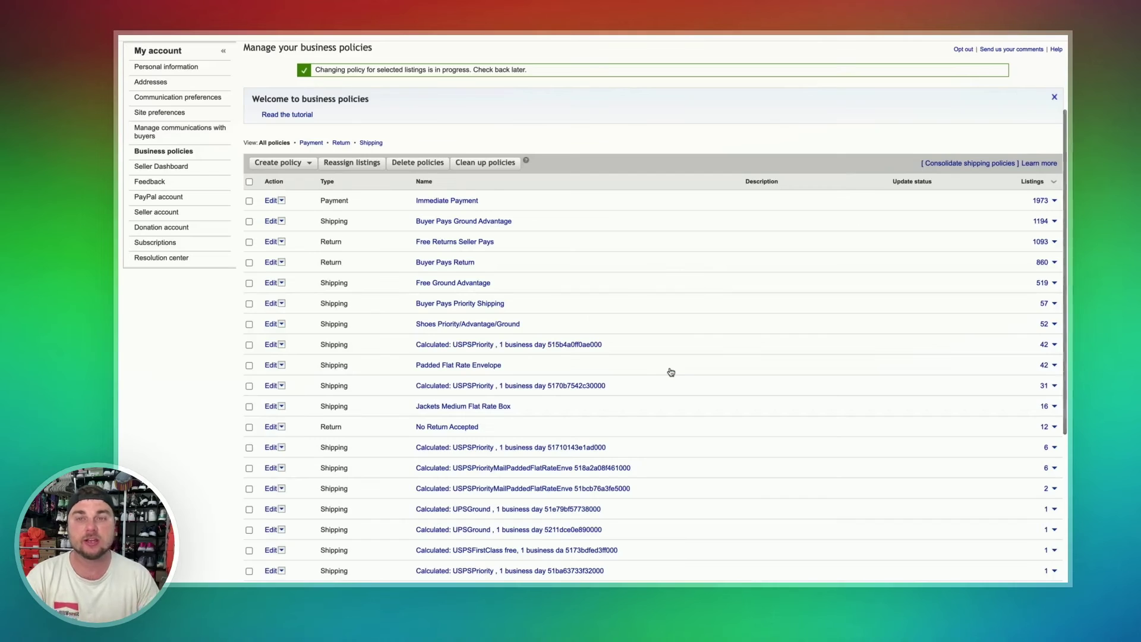
scroll(654, 309, "down", 5)
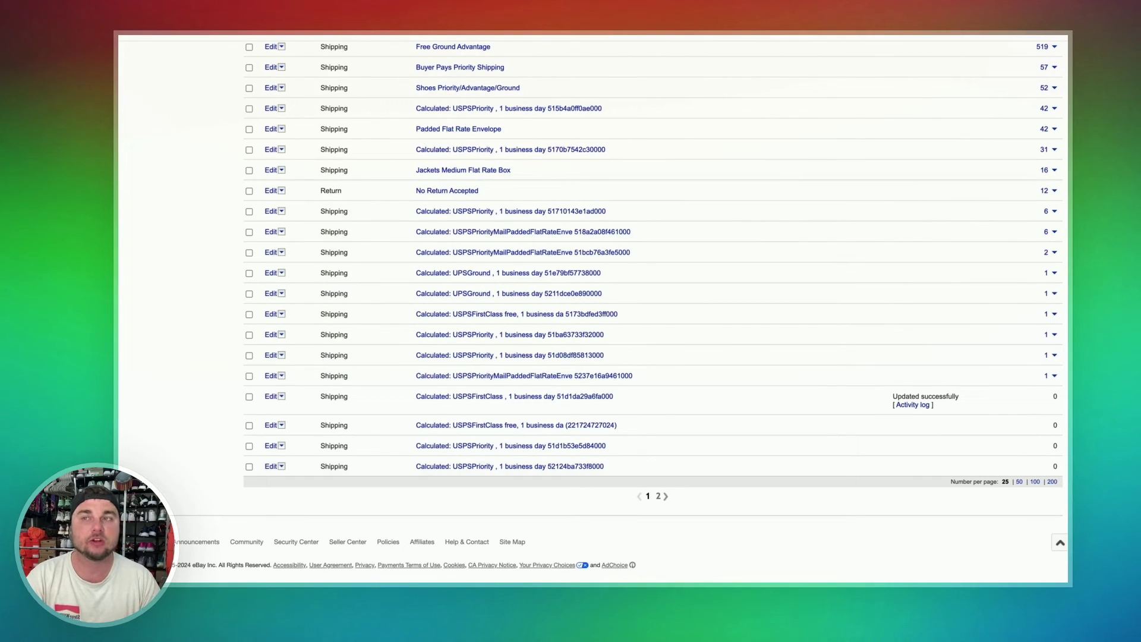
scroll(624, 315, "down", 5)
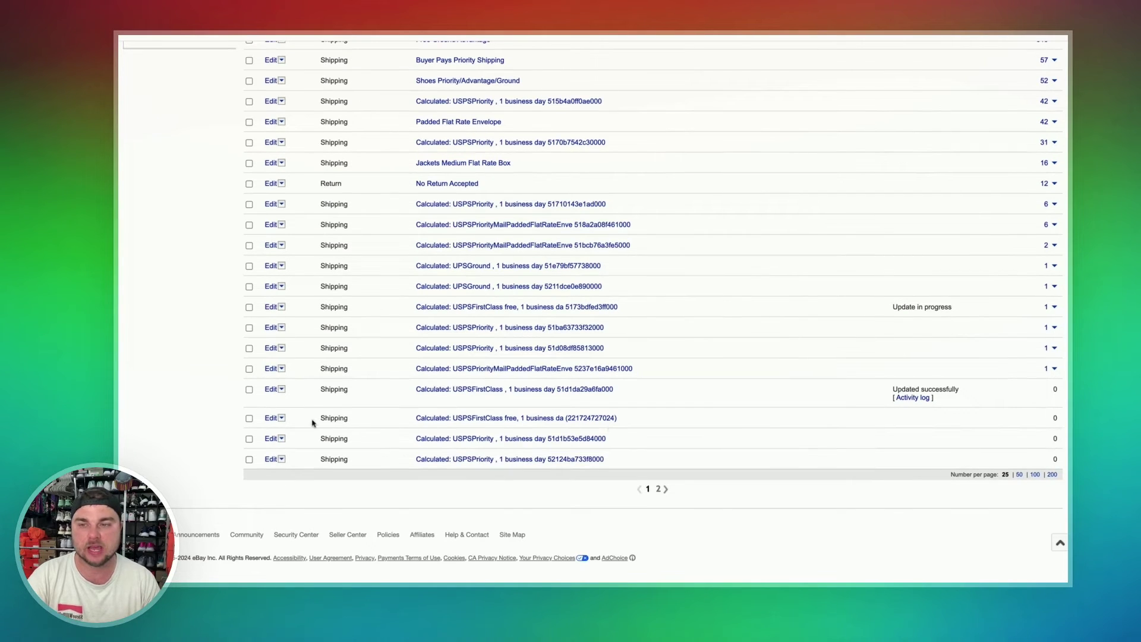
Select the four unused zero-listing business policies and delete them
left_click(249, 389)
left_click(249, 417)
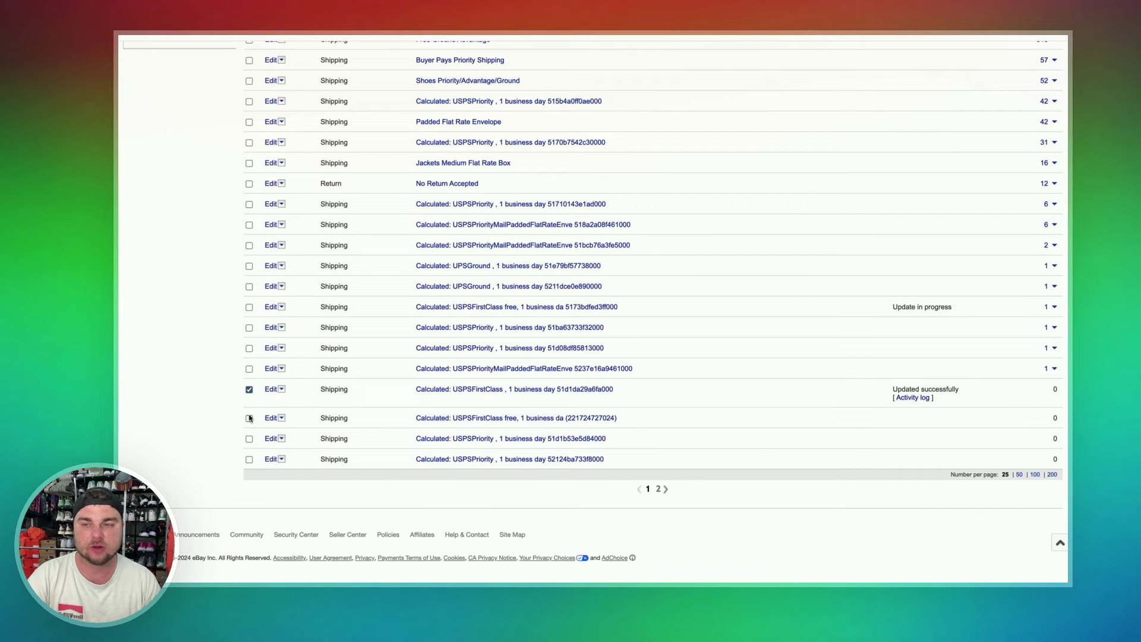
left_click(249, 438)
left_click(249, 459)
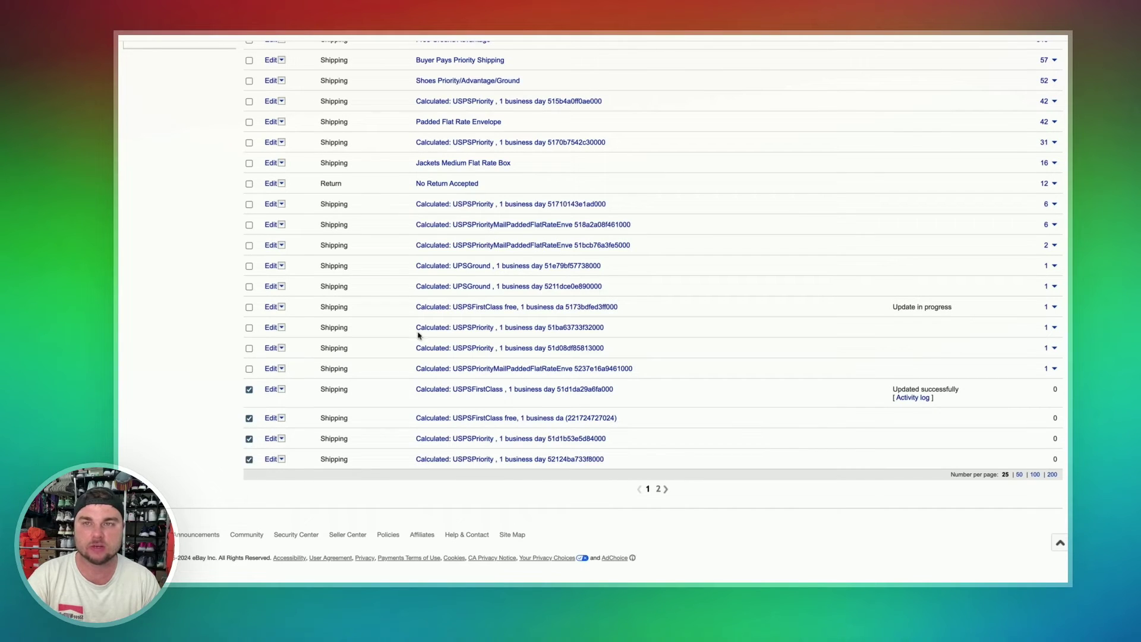
scroll(422, 335, "up", 5)
left_click(419, 159)
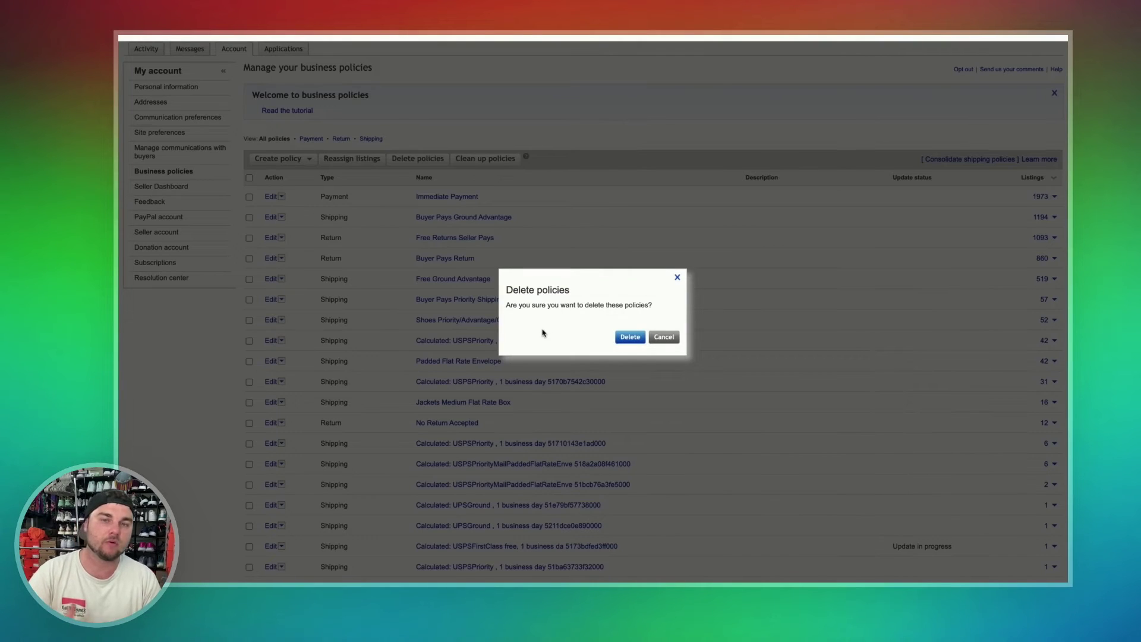
left_click(630, 337)
scroll(624, 344, "down", 3)
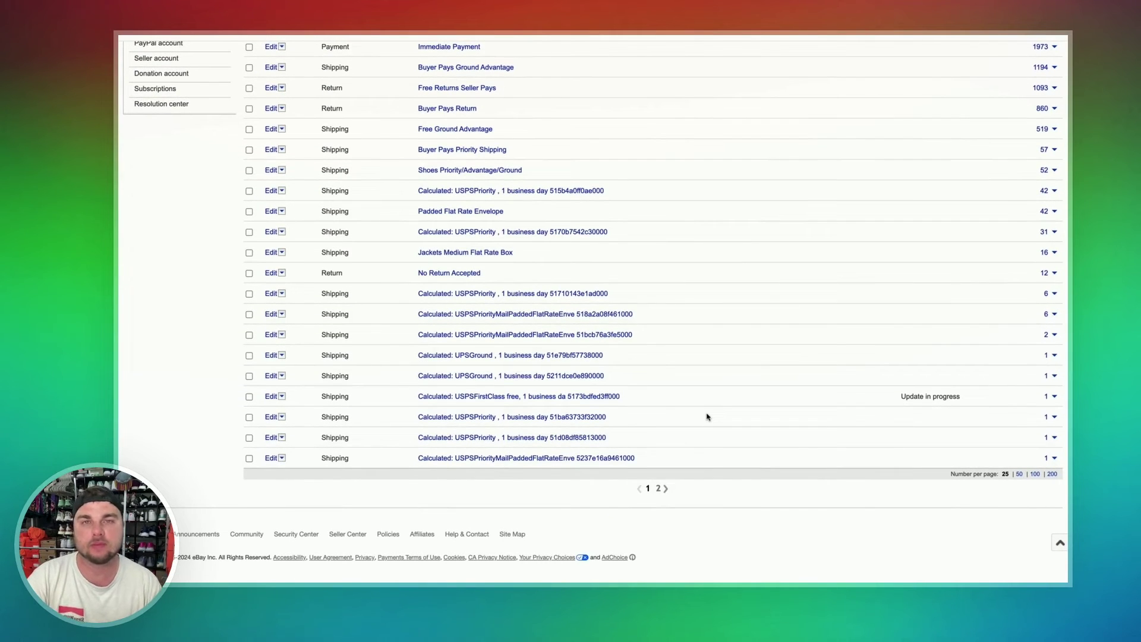
scroll(707, 416, "up", 1)
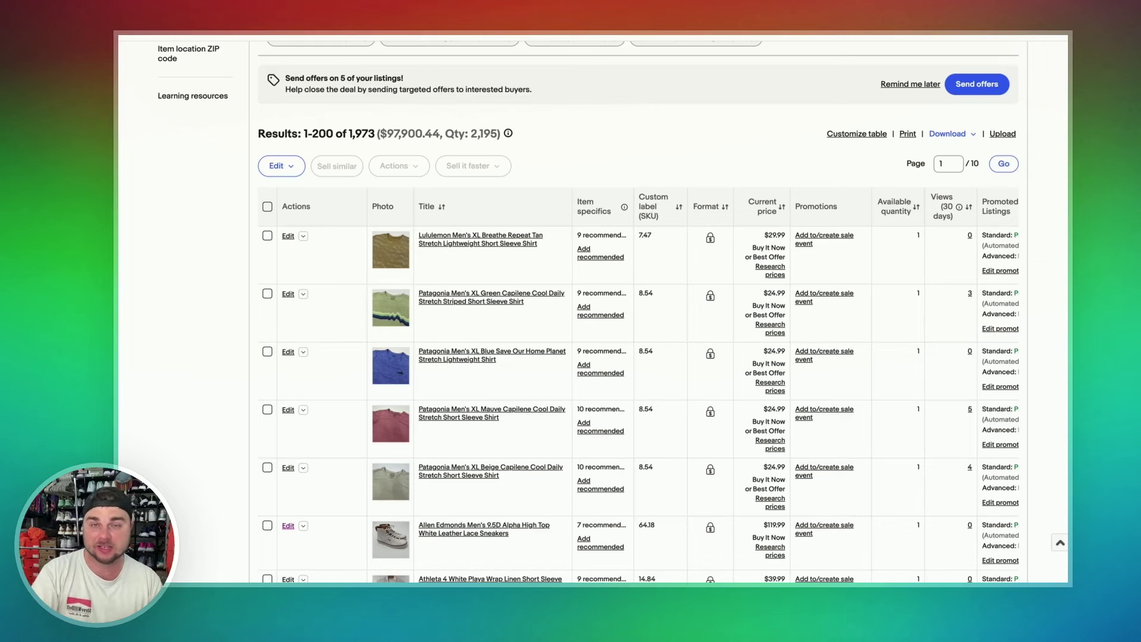
Open bulk editing for the Lululemon shirt and the green and blue Patagonia shirts
left_click(268, 236)
left_click(267, 294)
left_click(268, 352)
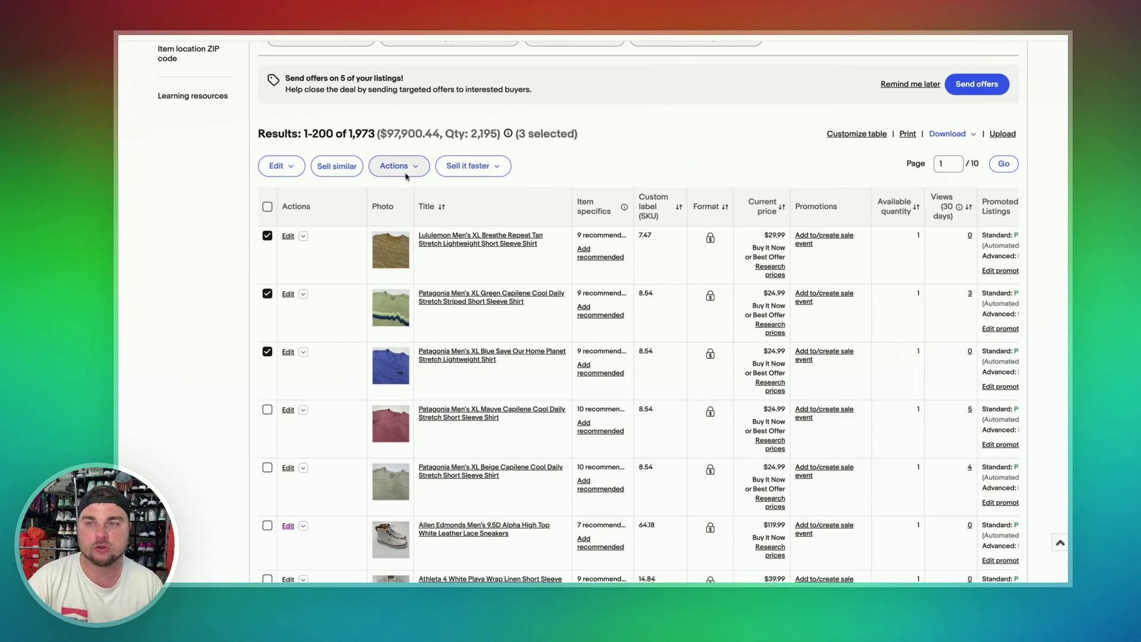
left_click(292, 171)
left_click(294, 188)
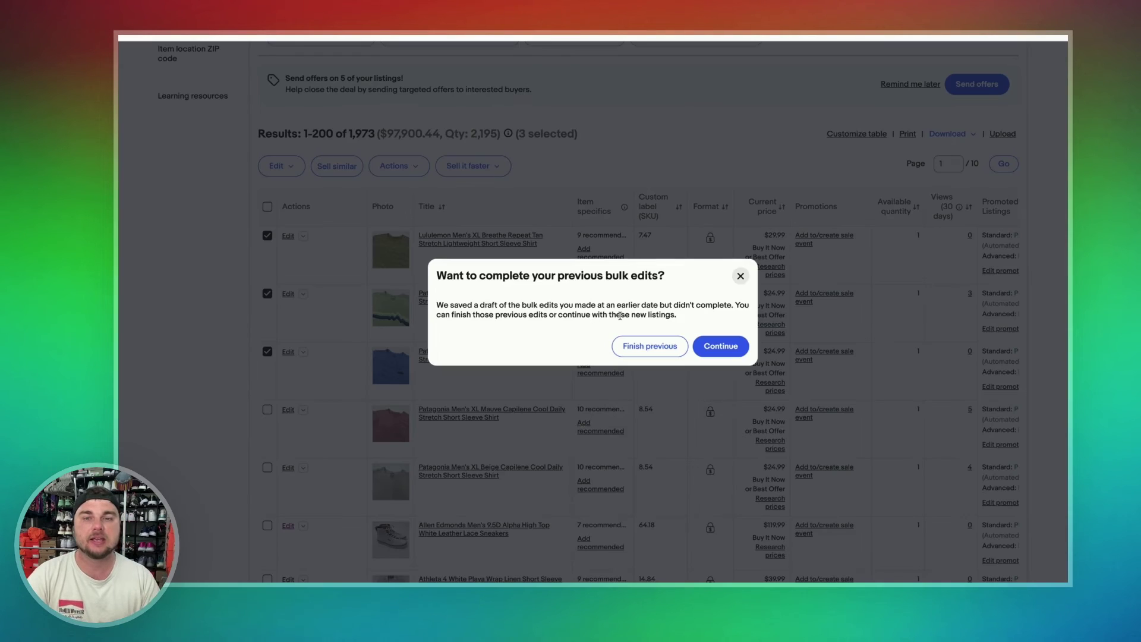
left_click(721, 347)
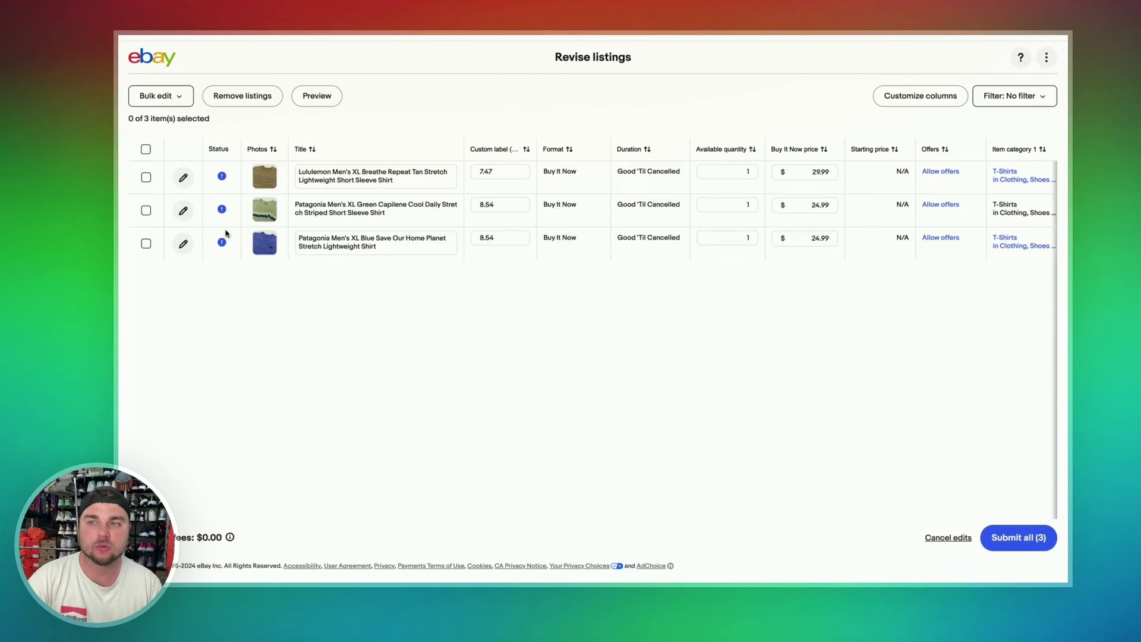
Change the return policy of all three listings to No Return Accepted
left_click(147, 150)
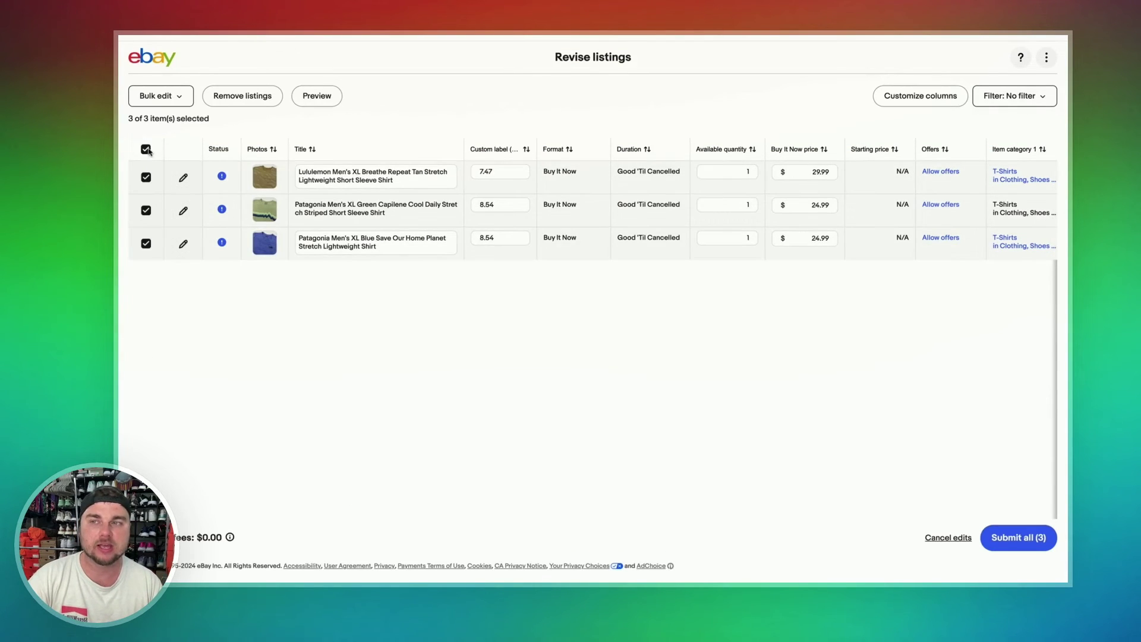
left_click(159, 96)
scroll(190, 276, "down", 5)
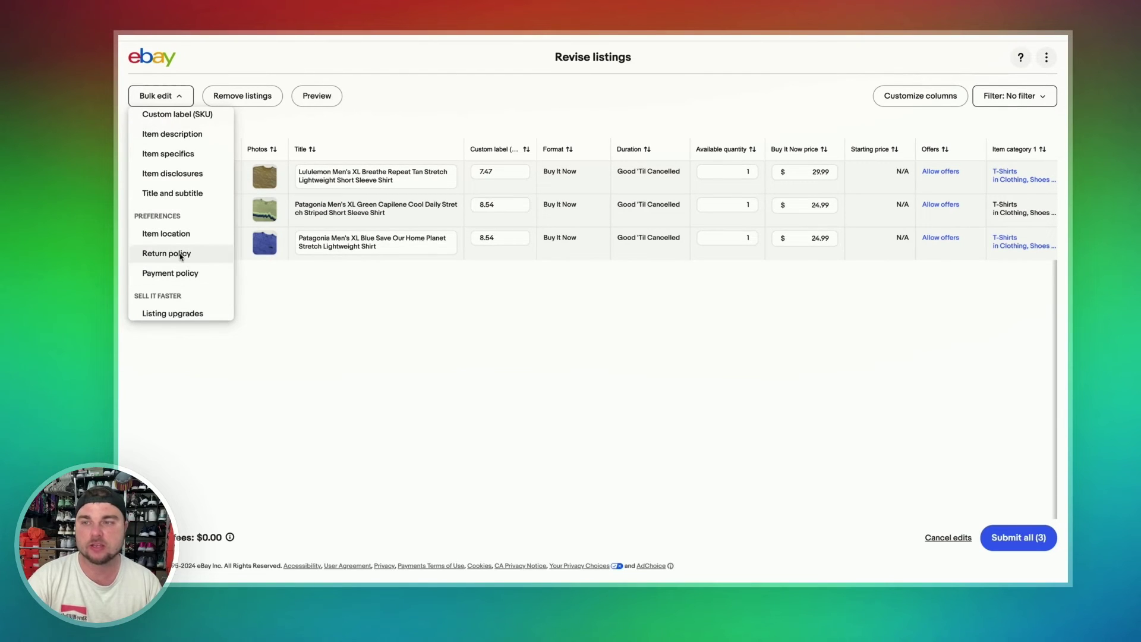
left_click(180, 254)
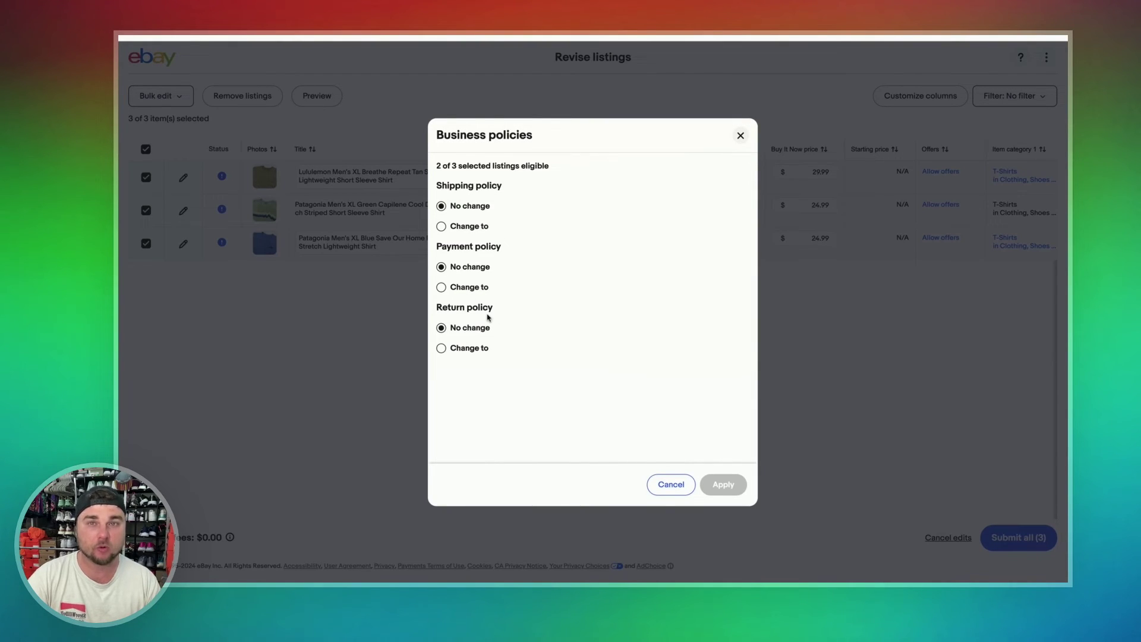
left_click(441, 348)
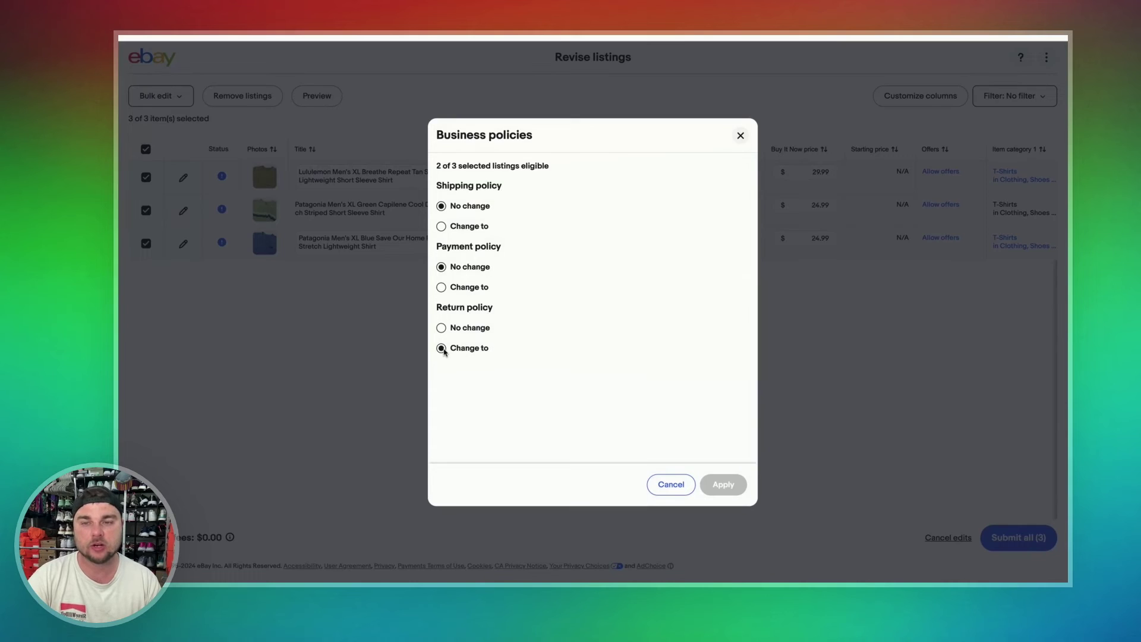
left_click(472, 375)
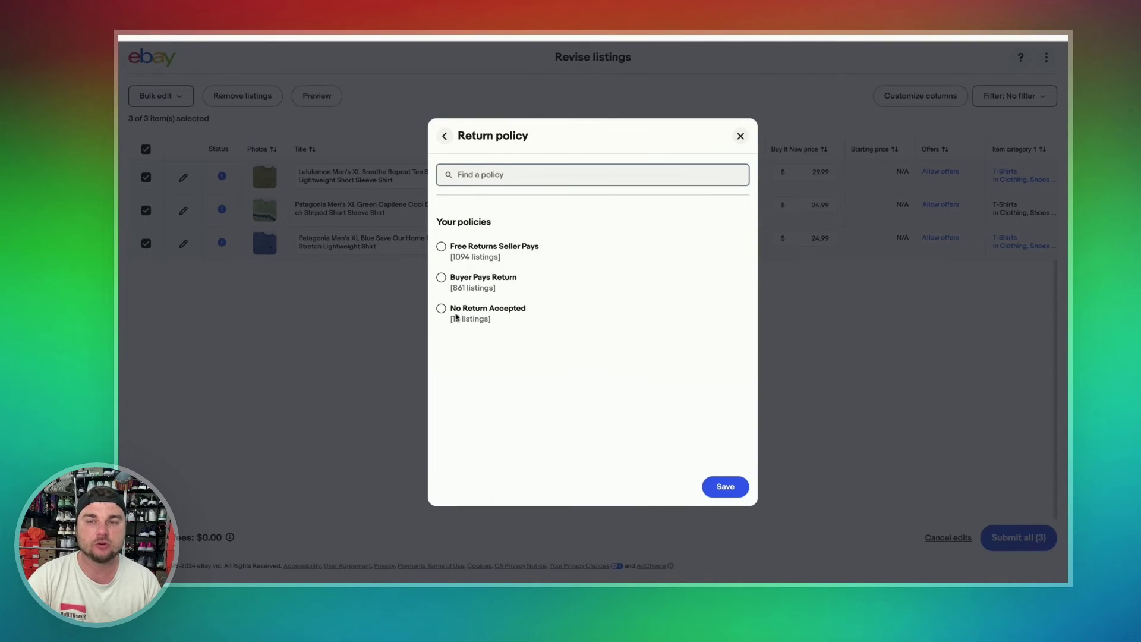
left_click(442, 308)
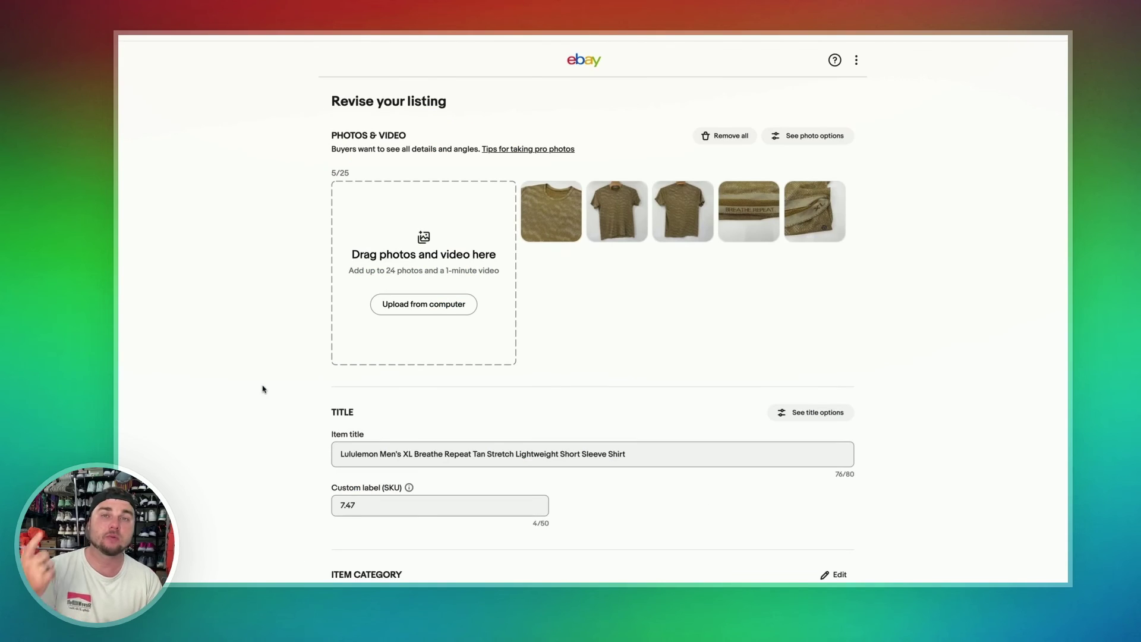
scroll(592, 315, "down", 15)
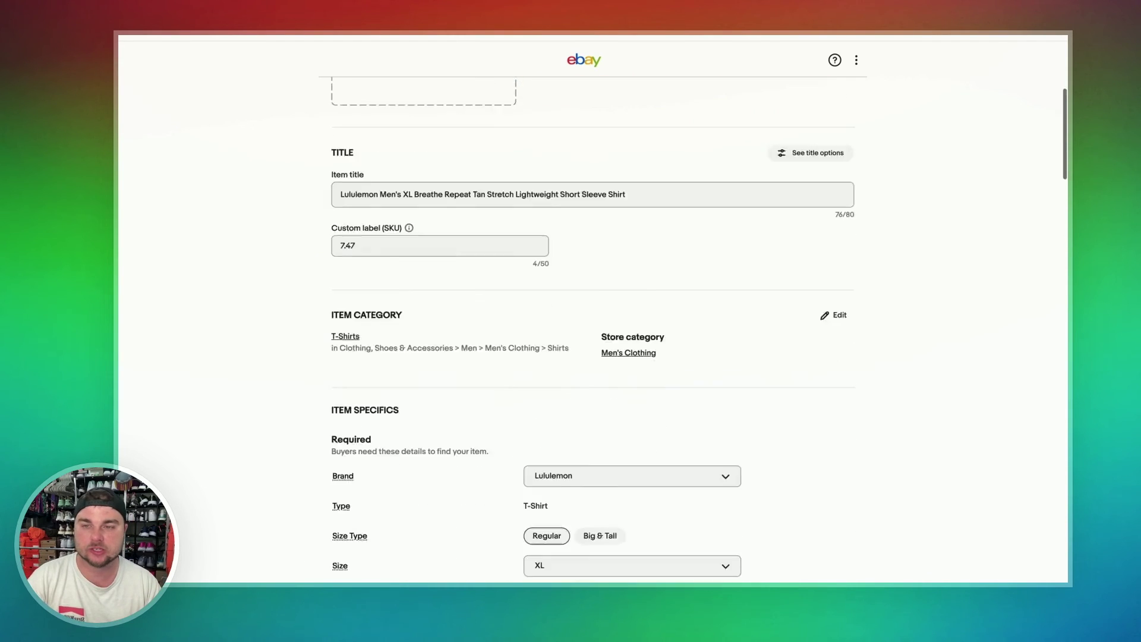
scroll(592, 330, "down", 9)
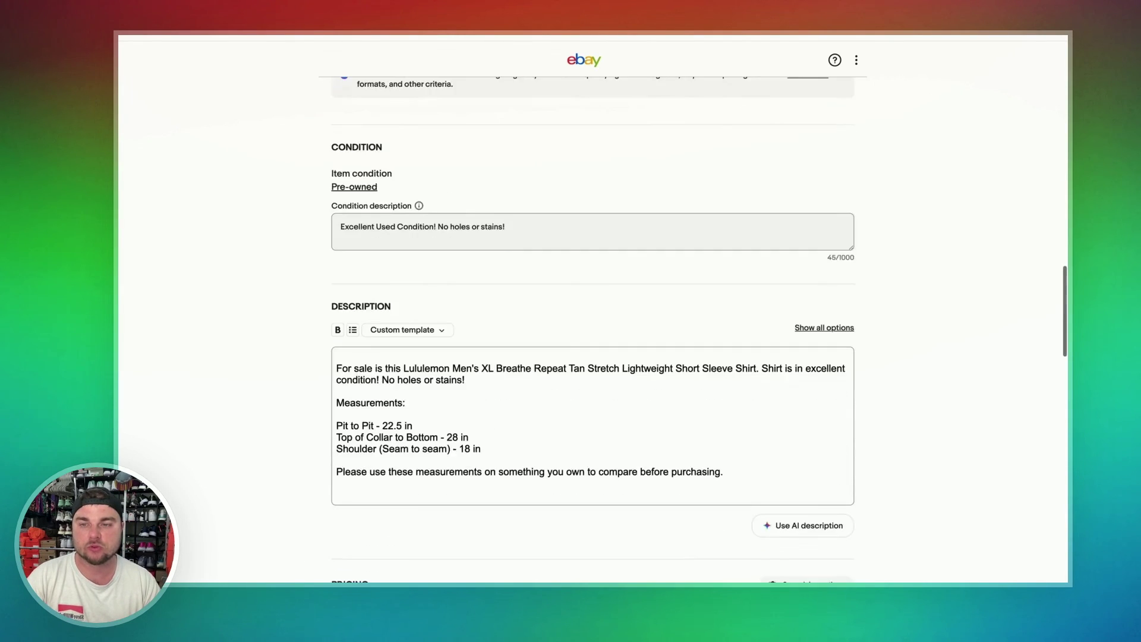
scroll(324, 395, "down", 4)
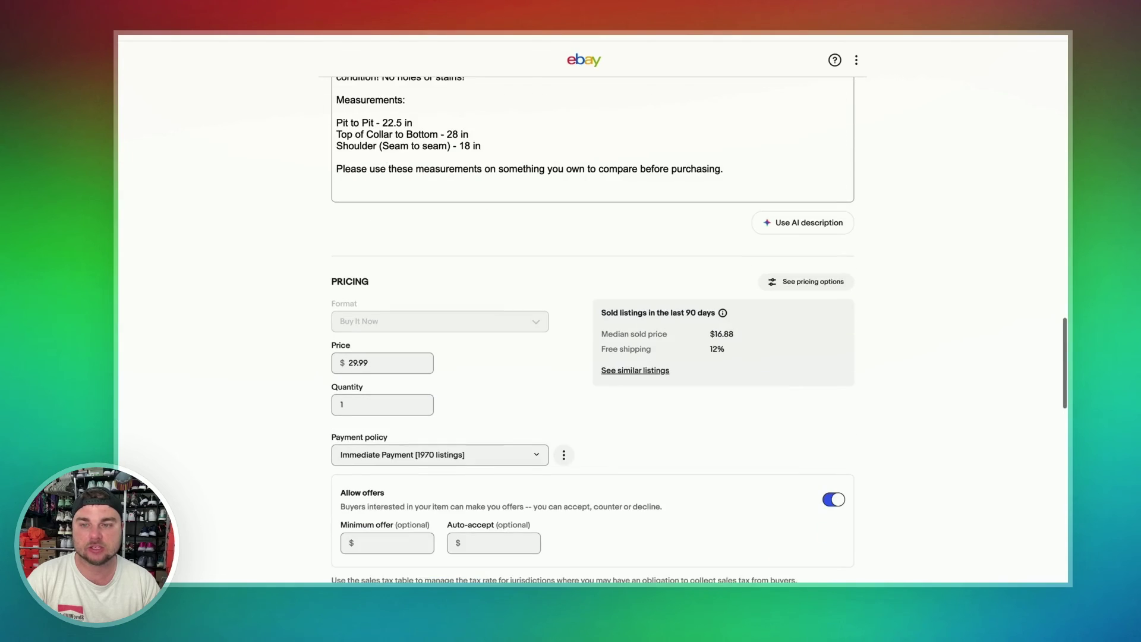
scroll(323, 395, "down", 1)
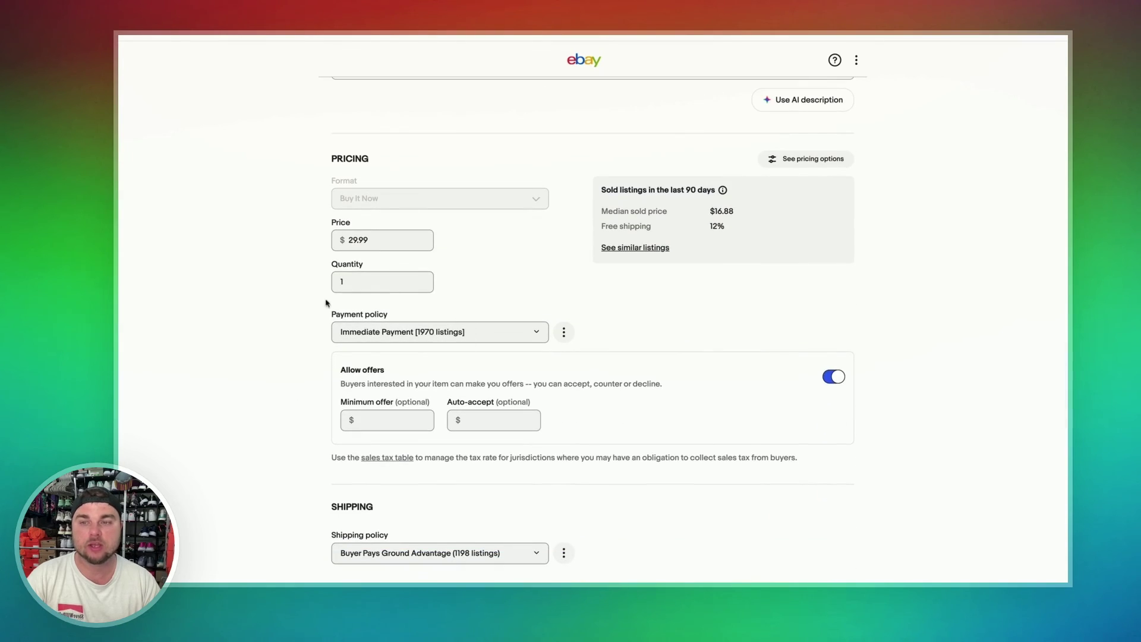
left_click(366, 339)
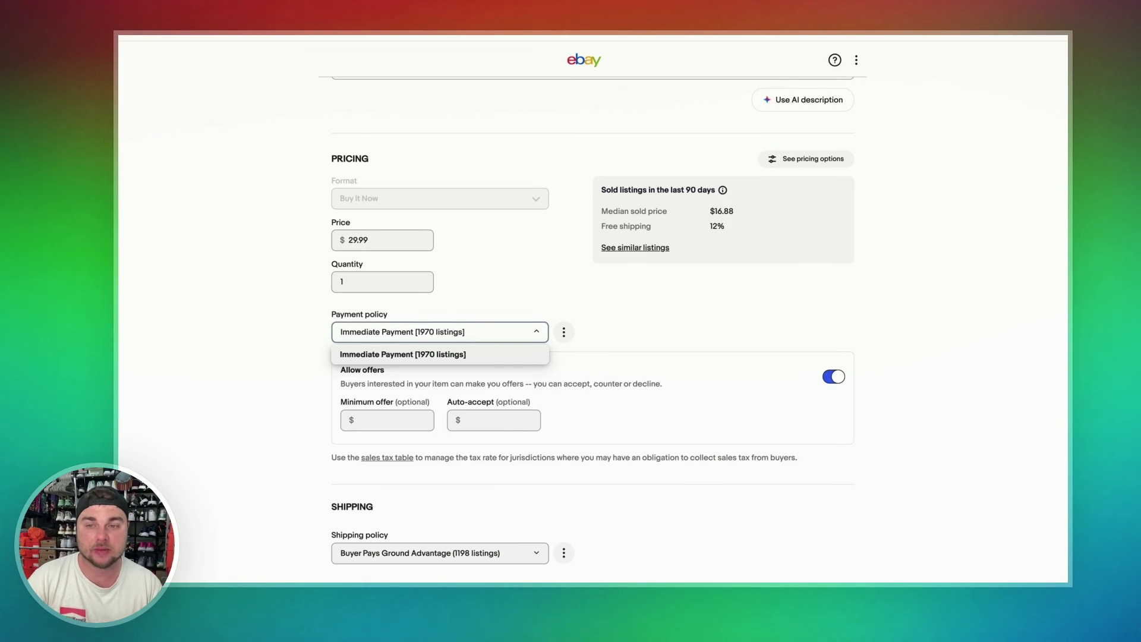
left_click(395, 355)
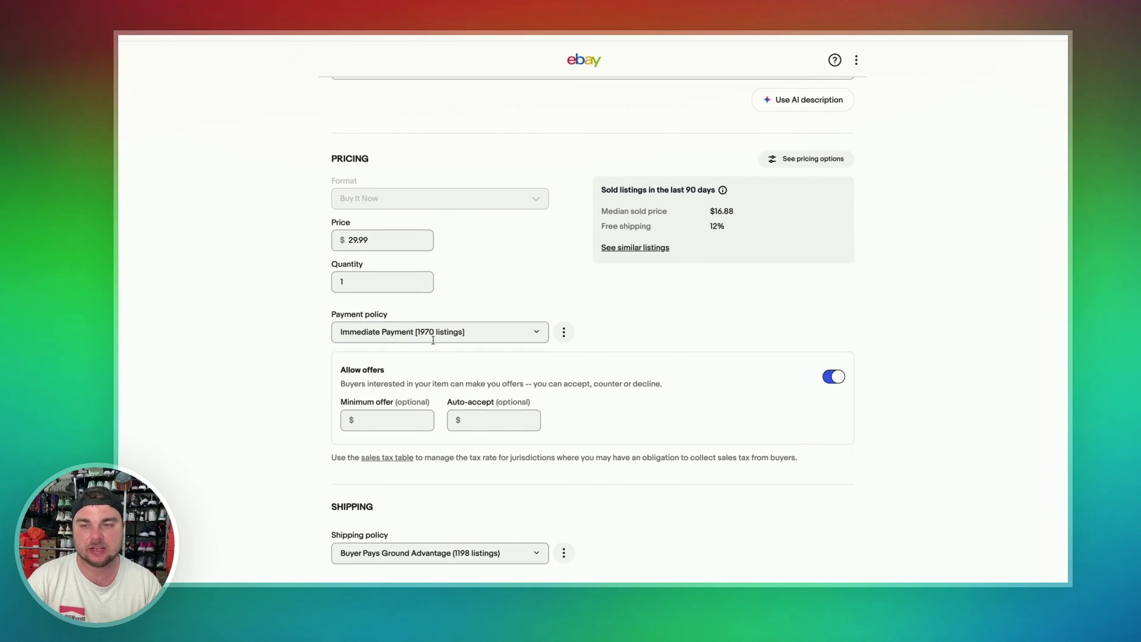
scroll(325, 373, "down", 3)
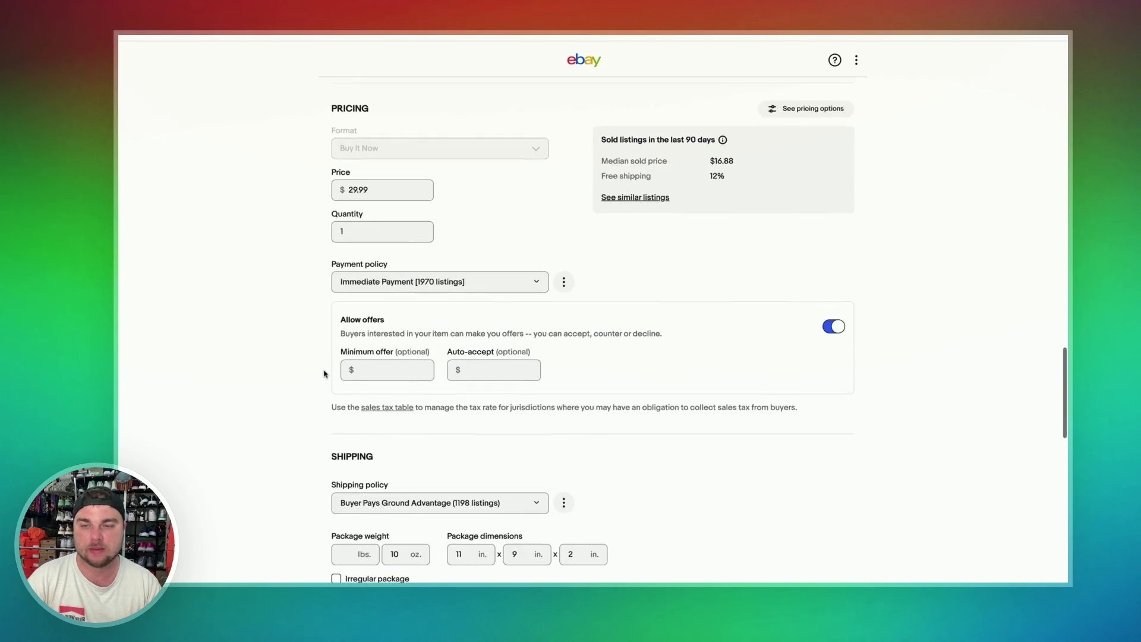
scroll(325, 373, "down", 3)
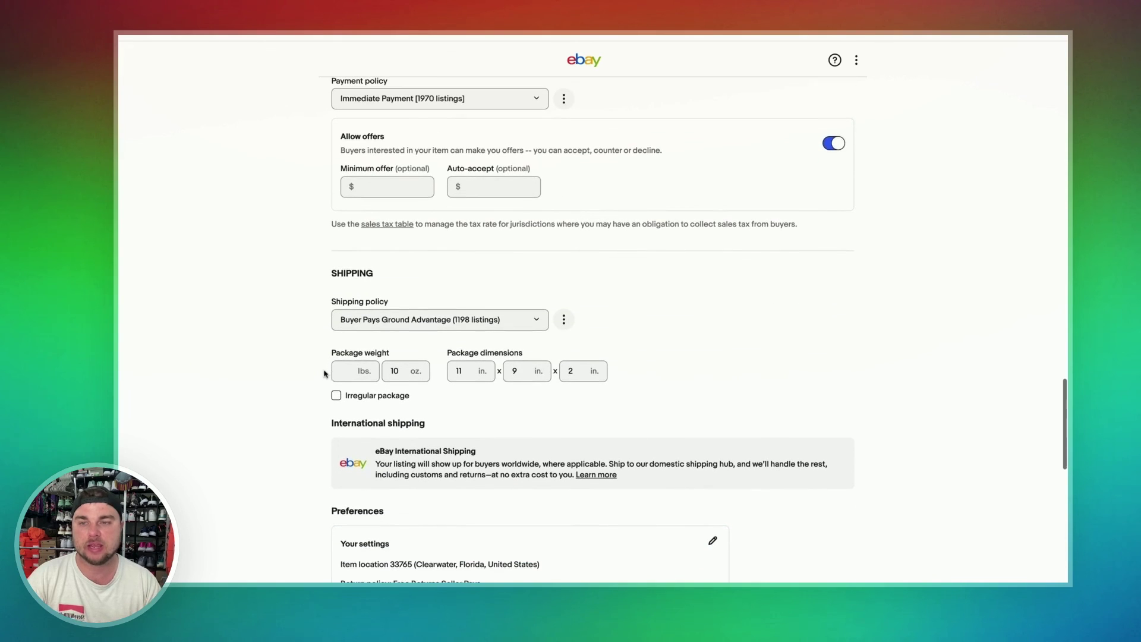
left_click(390, 321)
scroll(398, 383, "up", 1)
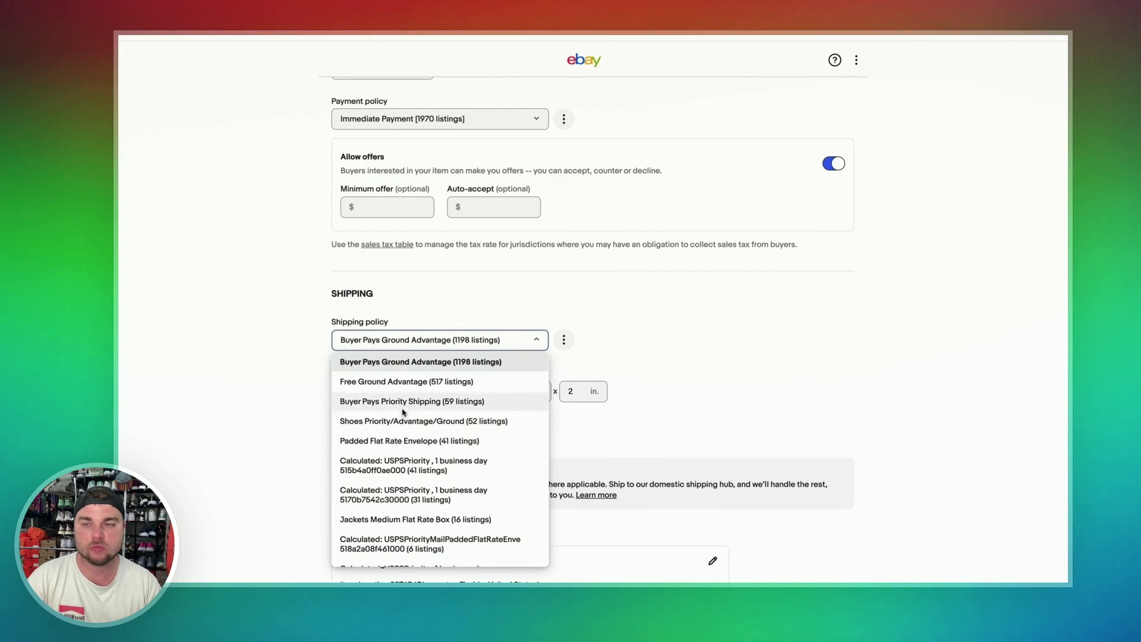
left_click(457, 364)
scroll(713, 415, "down", 3)
left_click(713, 382)
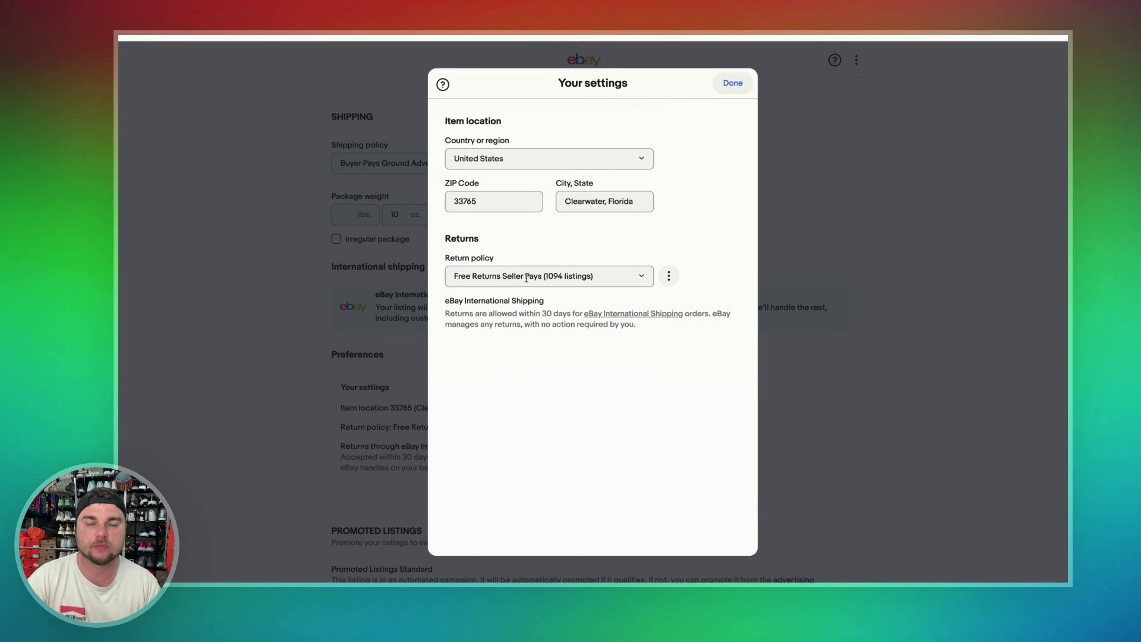
left_click(529, 276)
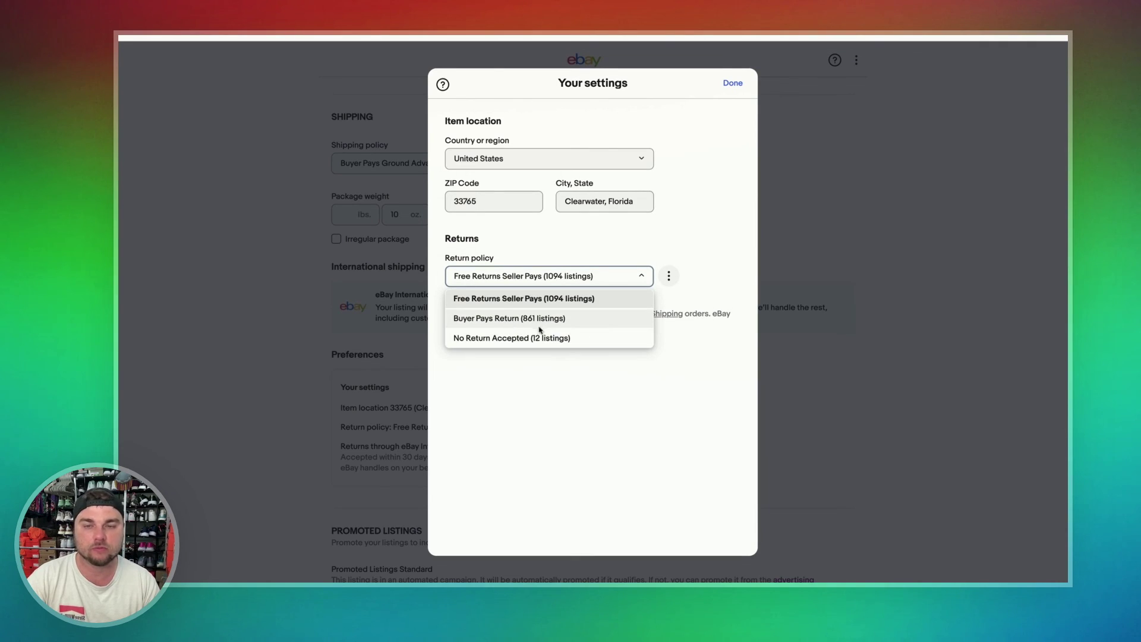
left_click(555, 299)
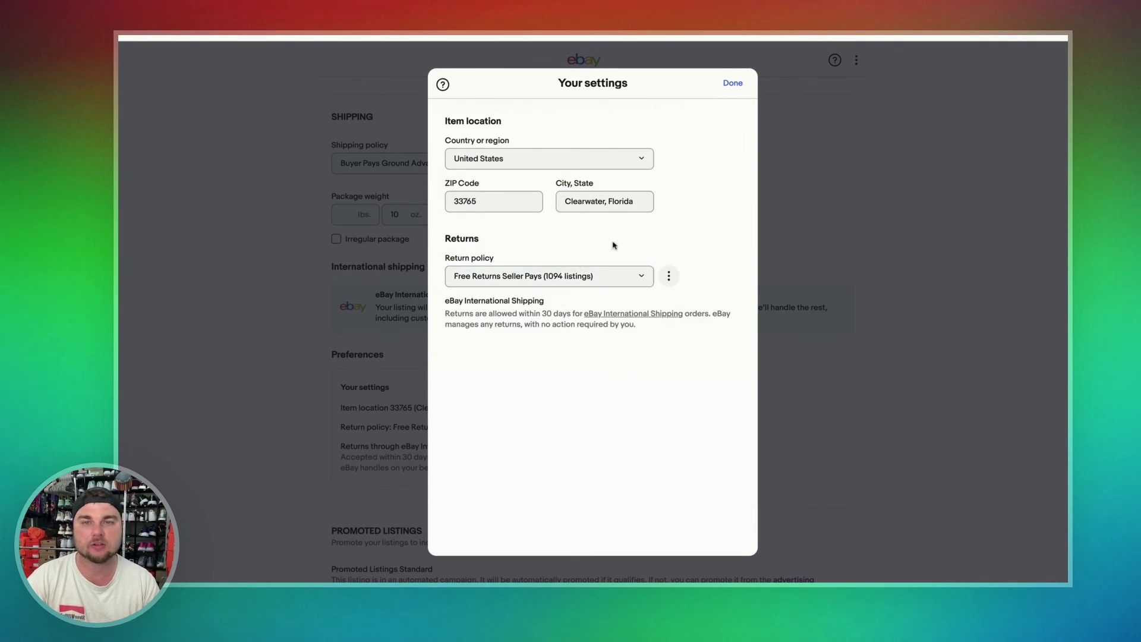
left_click(733, 84)
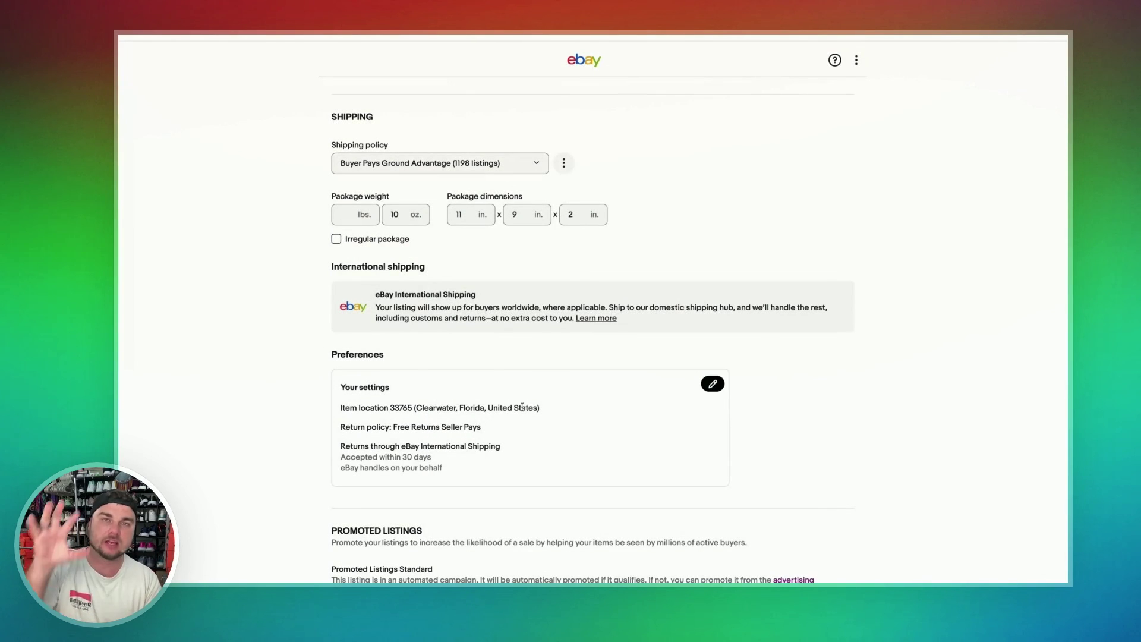